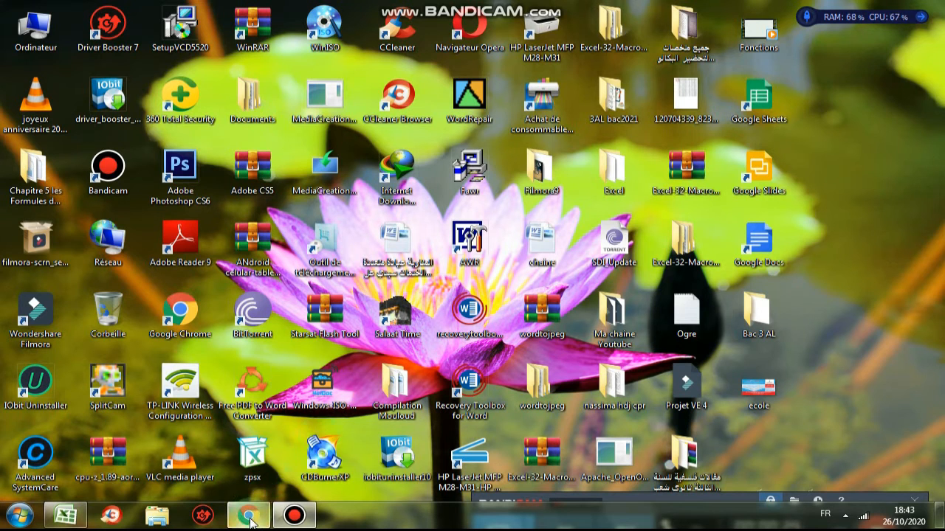
Switch to the Excel workbook and examine the Hotels table and the questions below it.
mouse_move(309, 521)
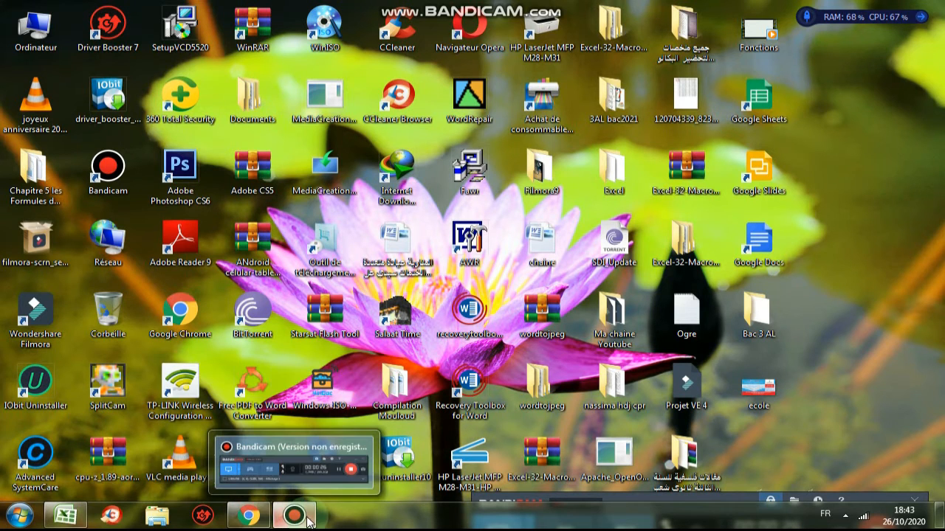
click(83, 516)
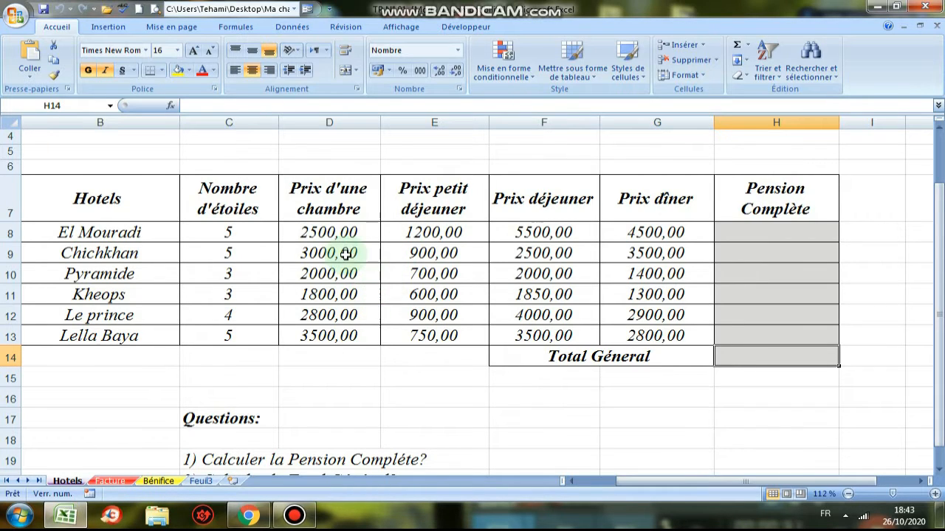
click(574, 479)
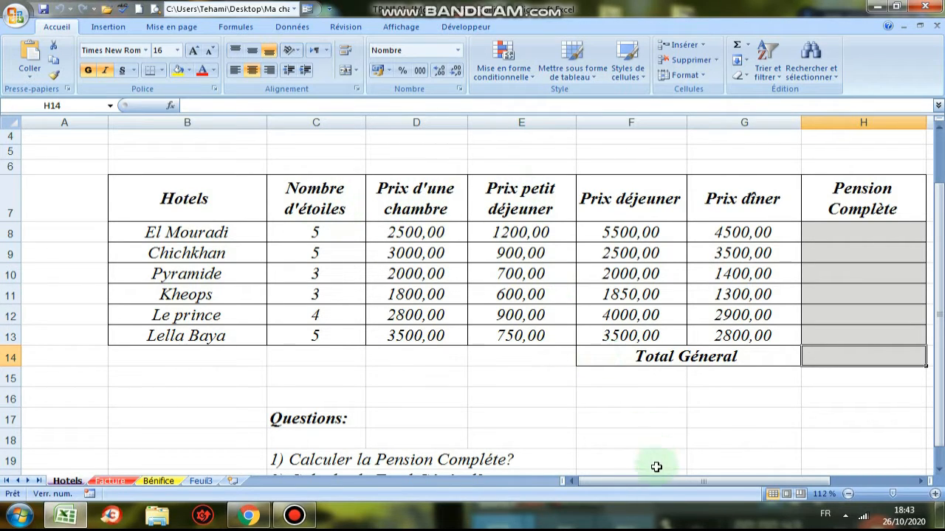
drag(658, 481, 685, 477)
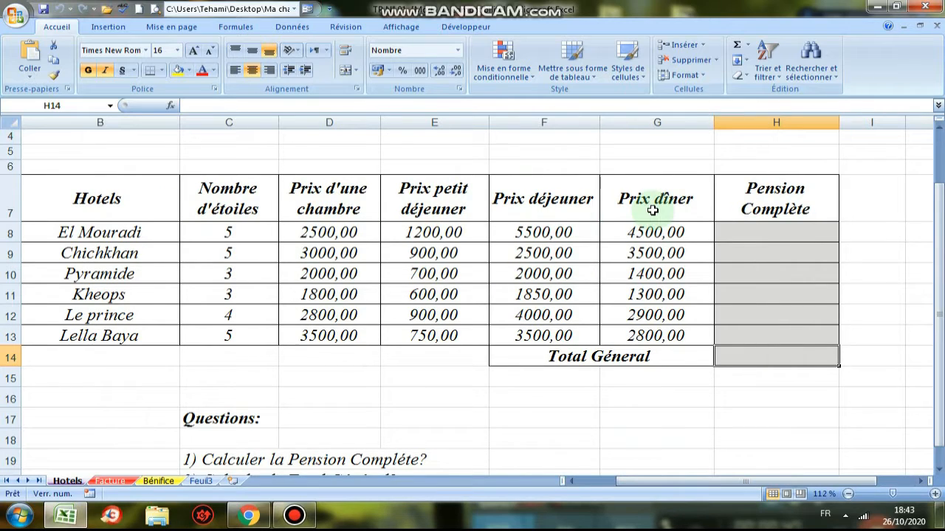
scroll(369, 261, down, 2)
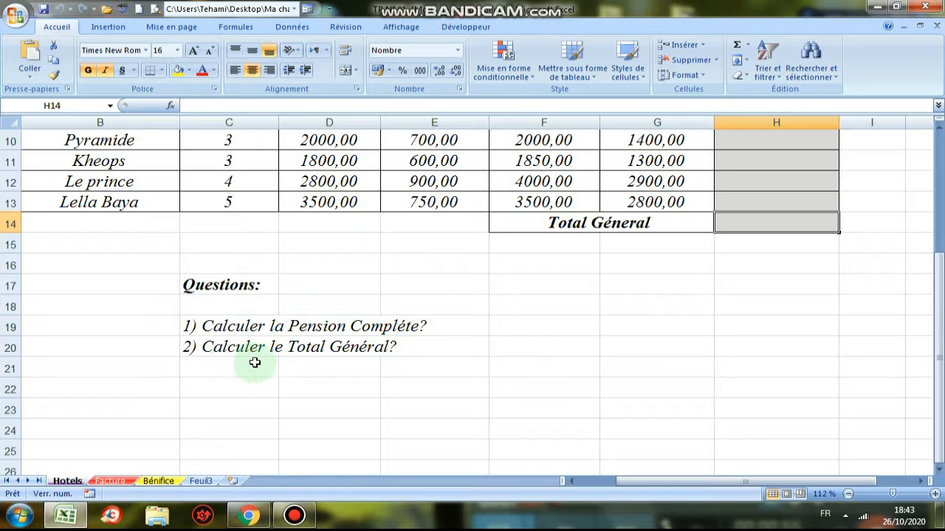
scroll(431, 335, up, 1)
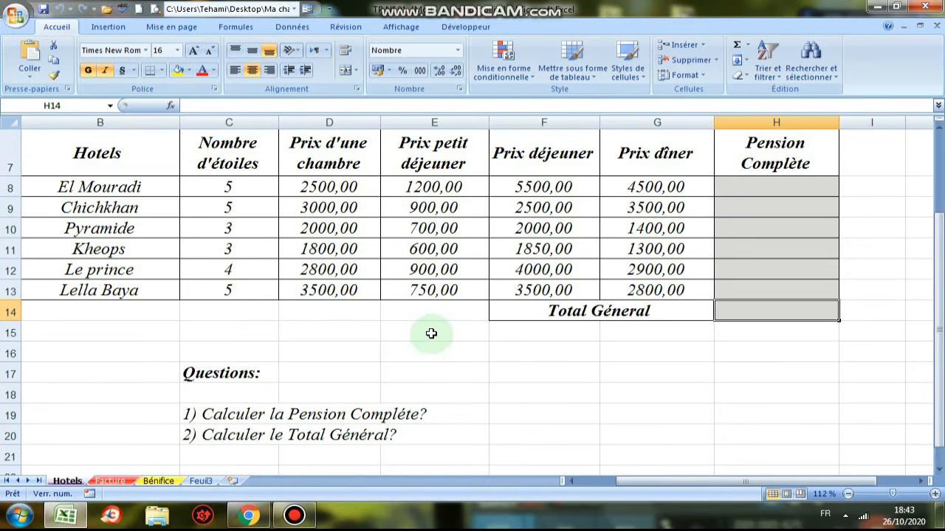
Calculate the Pension Complète of El Mouradi in H8 with the formula =SOMME(D8:G8).
click(749, 189)
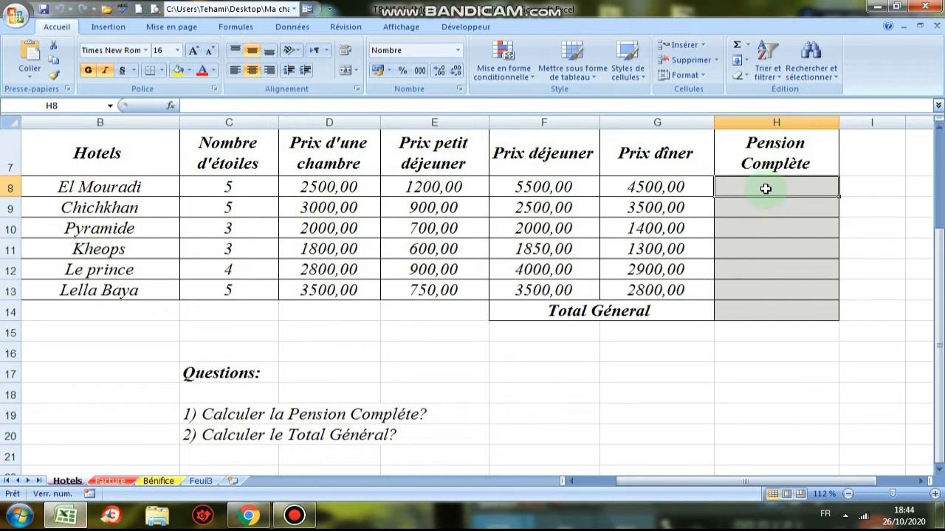
text(=)
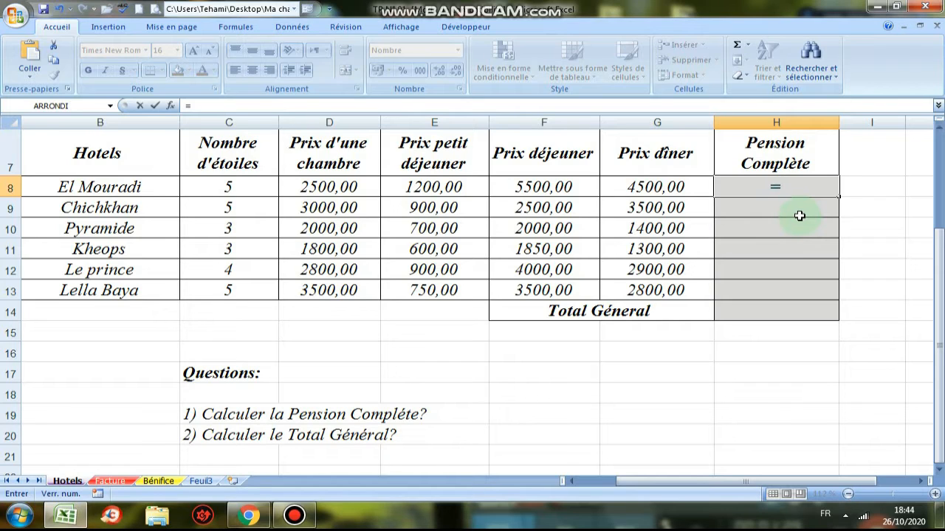
text(som)
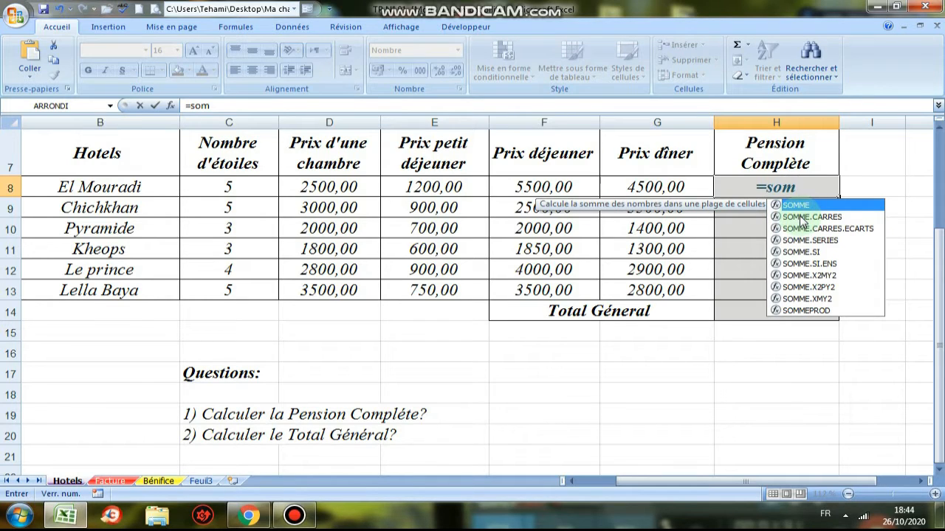
double_click(803, 206)
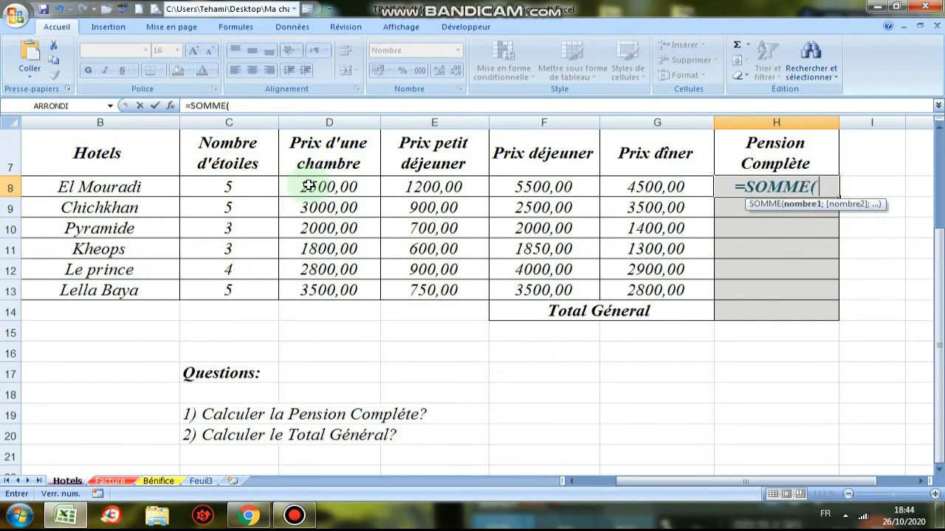
drag(309, 187, 654, 186)
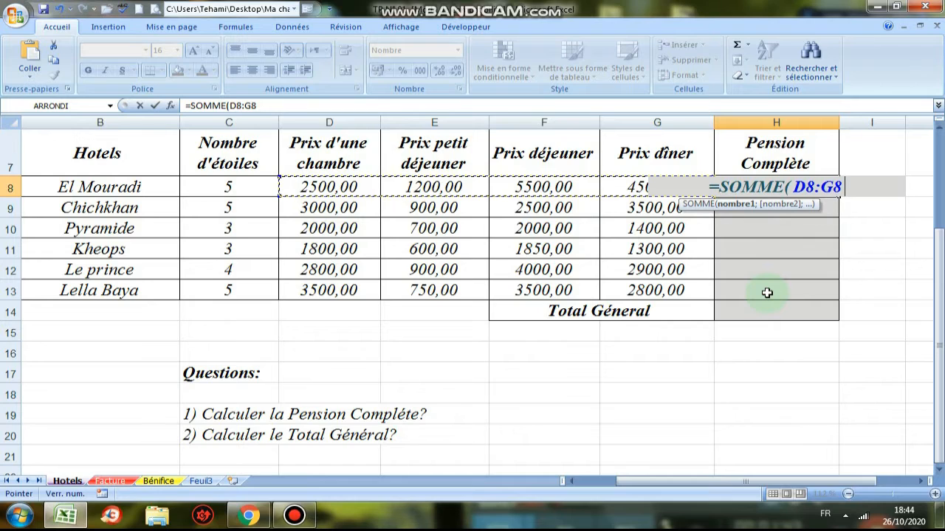
text())
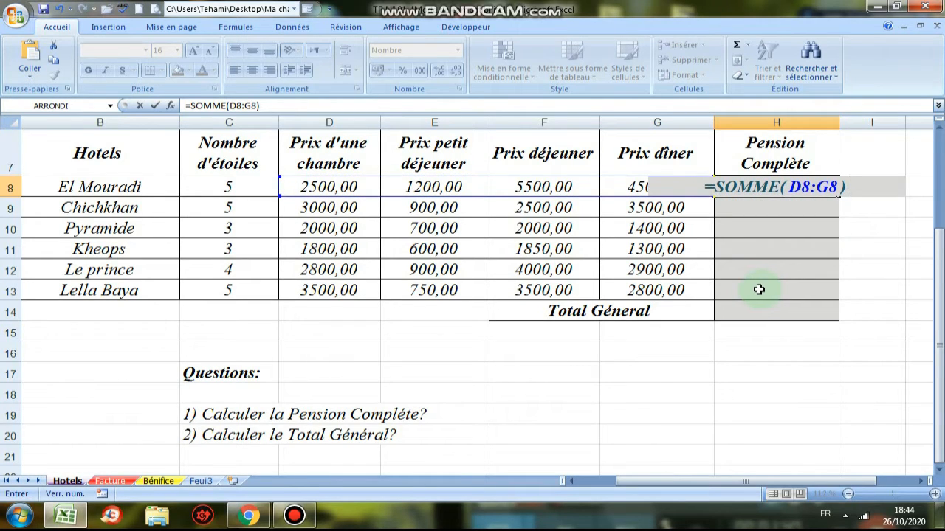
key(Return)
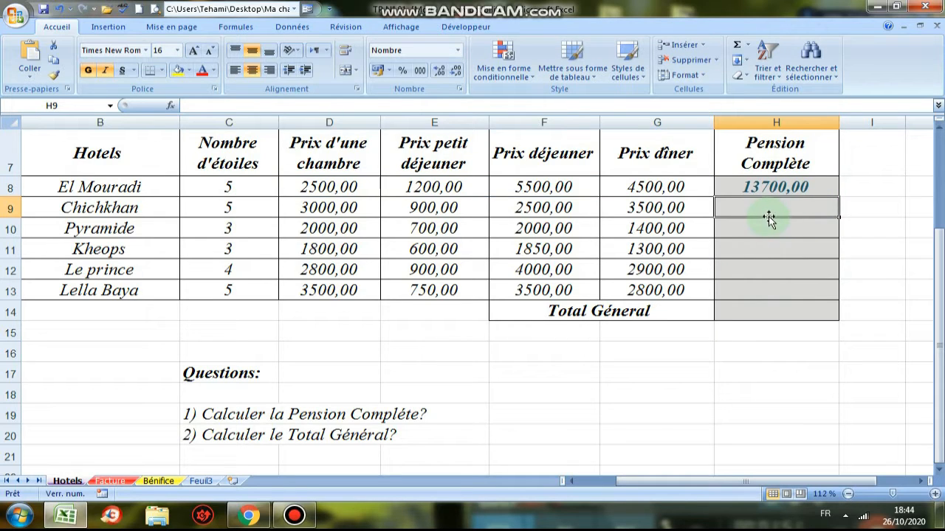
Copy the Pension Complète formula from H8 down to H13 for the remaining hotels and check the copied formula in H9.
click(800, 189)
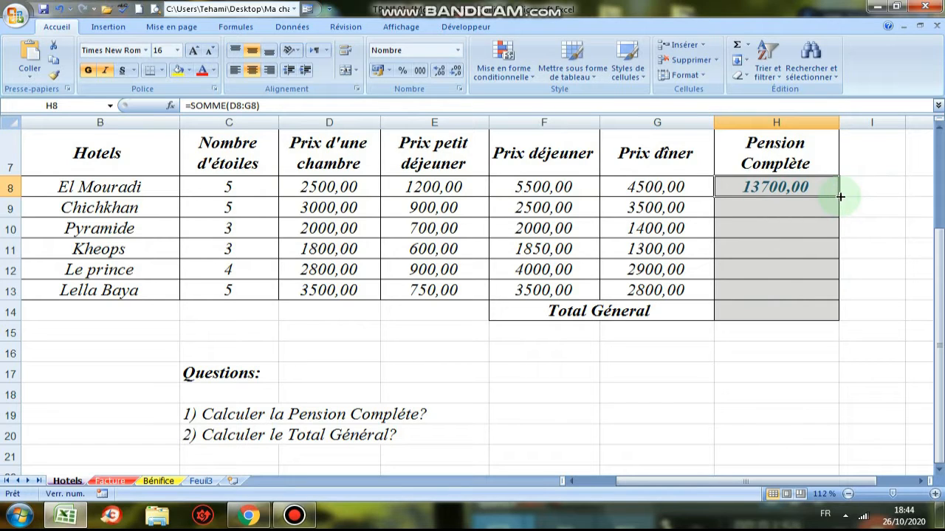
drag(840, 197, 838, 299)
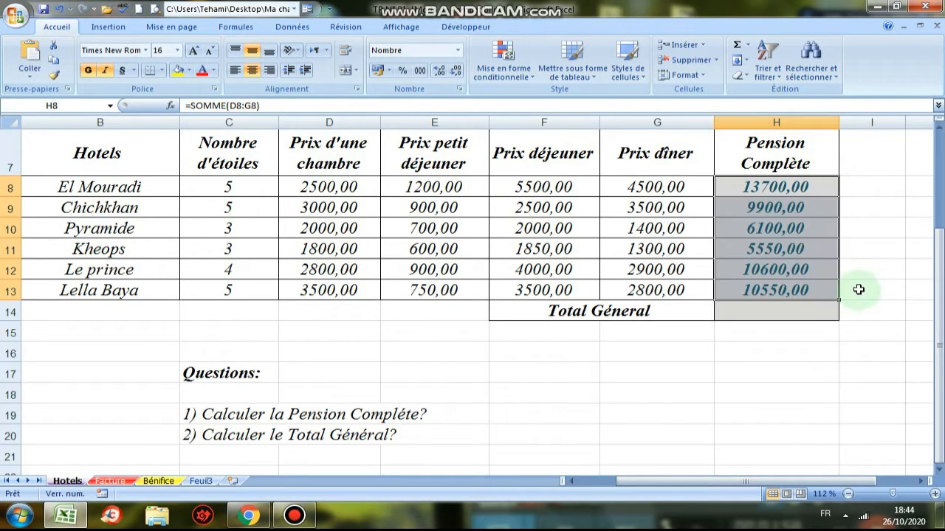
click(821, 209)
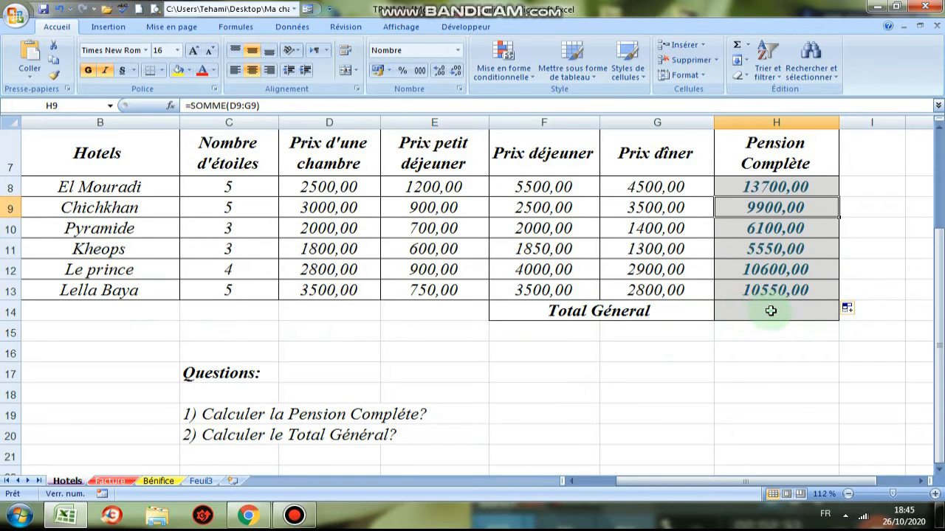
Calculate the Total Géneral in H14 with the formula =SOMME(H8:H13) and check the entered formula.
click(770, 310)
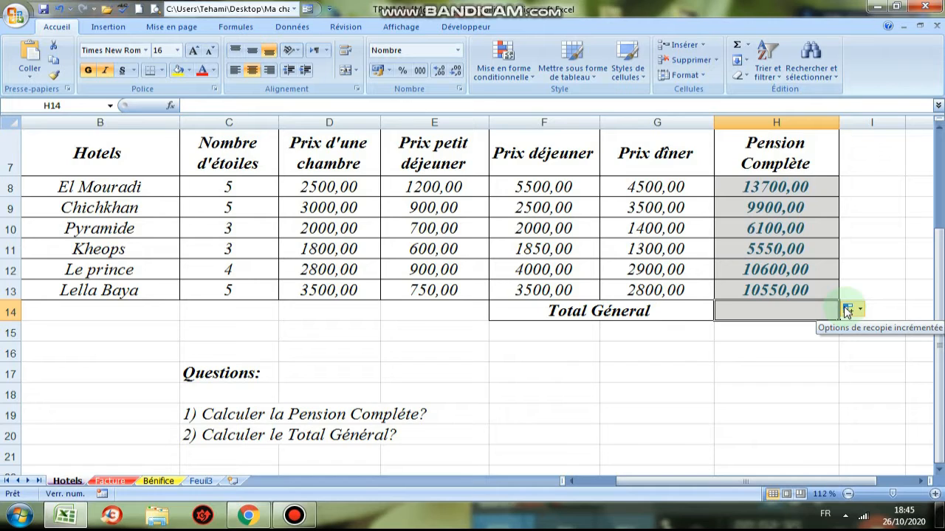
text(=)
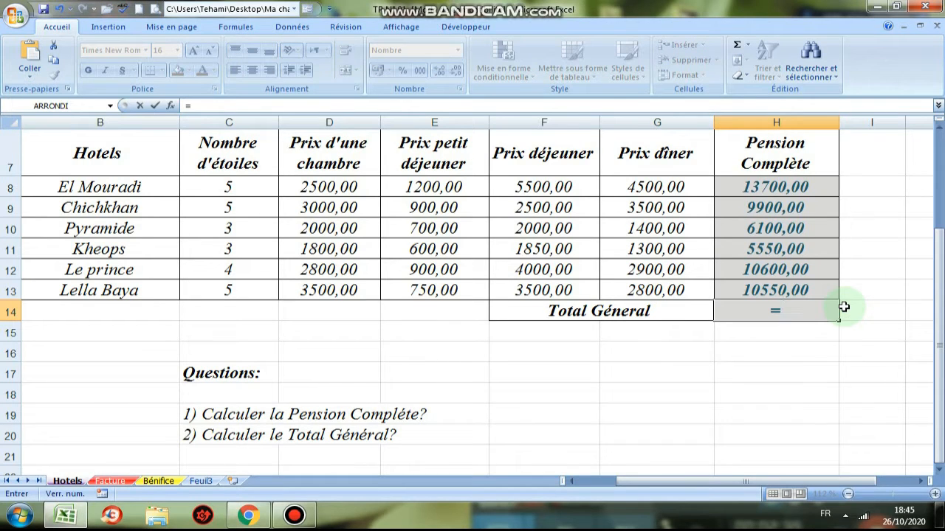
text(som)
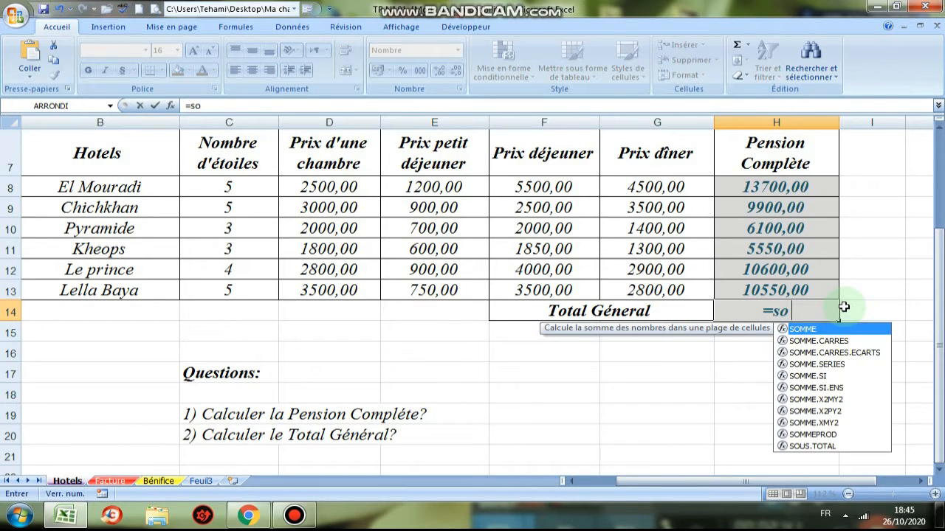
double_click(807, 330)
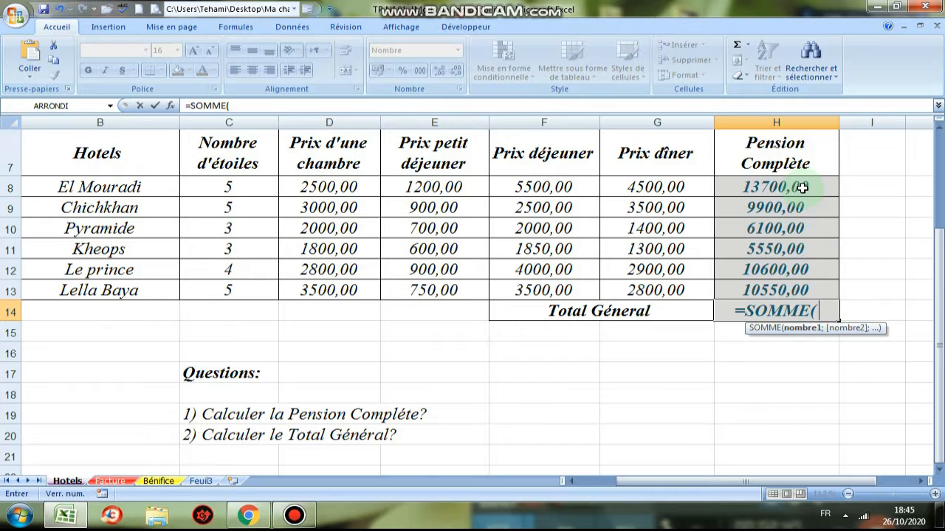
drag(802, 188, 803, 288)
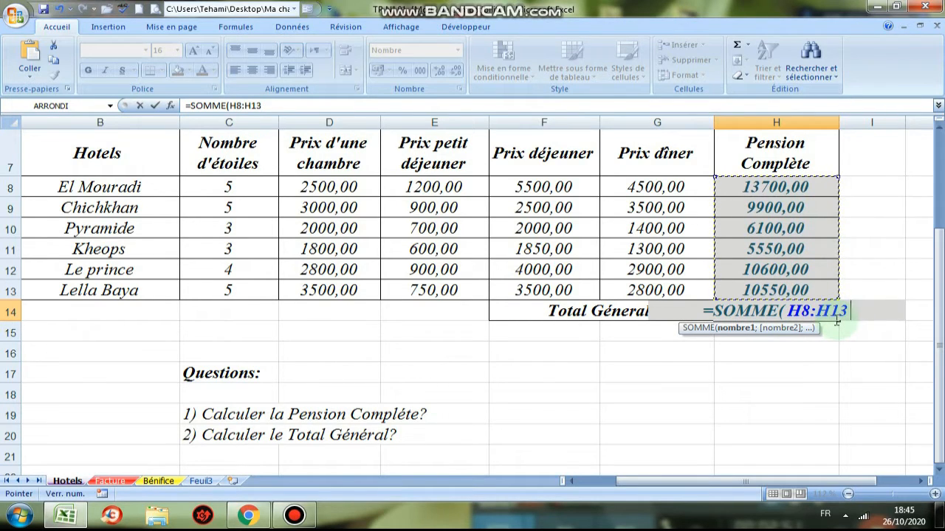
text())
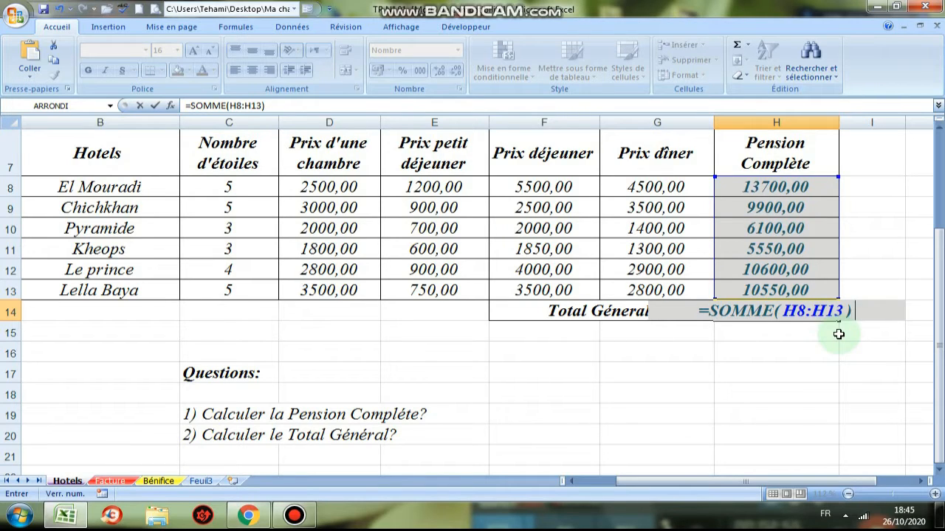
key(Return)
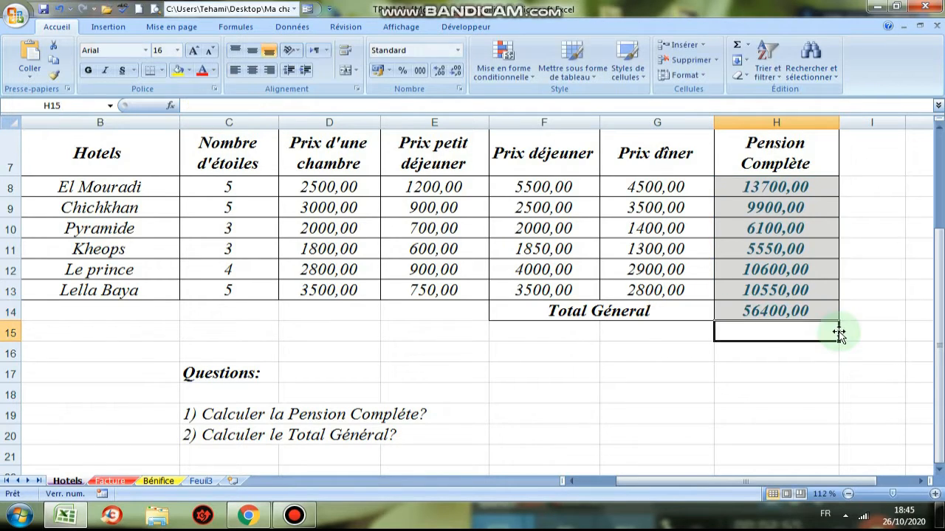
click(823, 312)
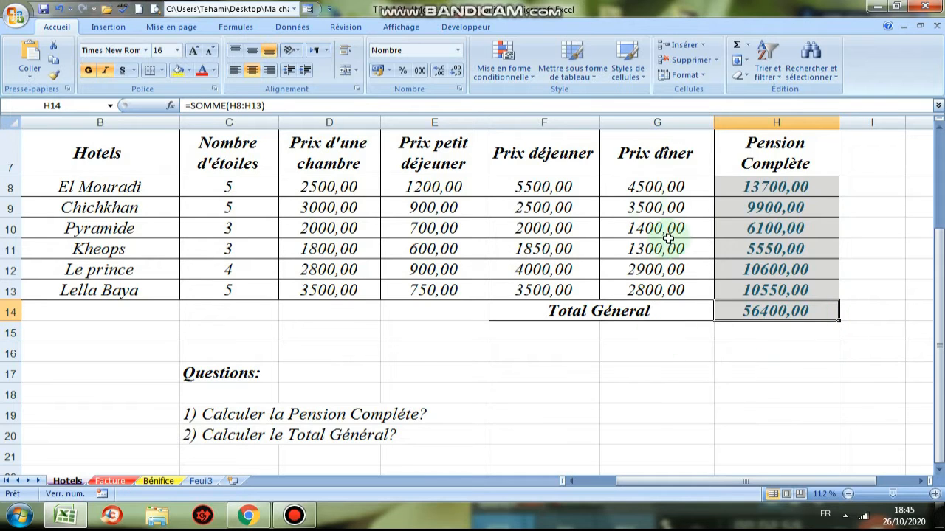
Examine the invoice table on the Facture sheet and the calculation questions below it.
scroll(486, 296, up, 1)
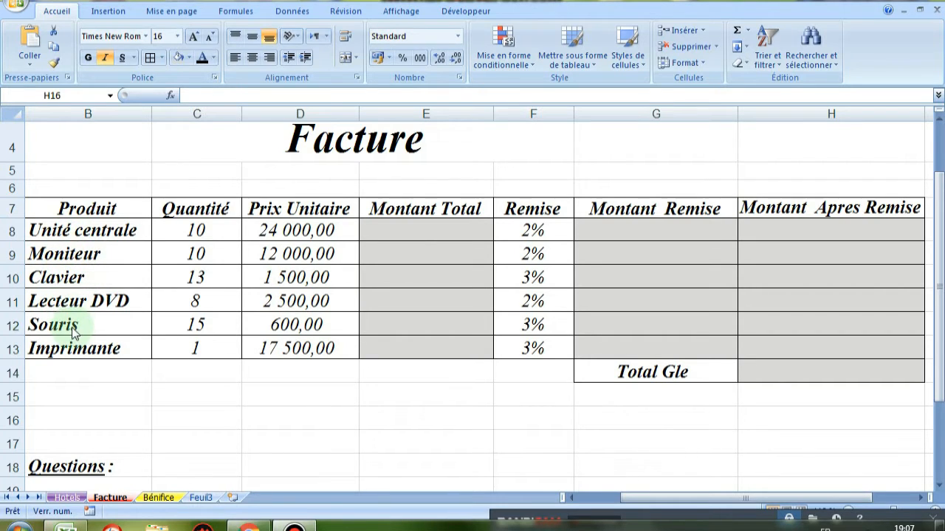
scroll(165, 416, down, 2)
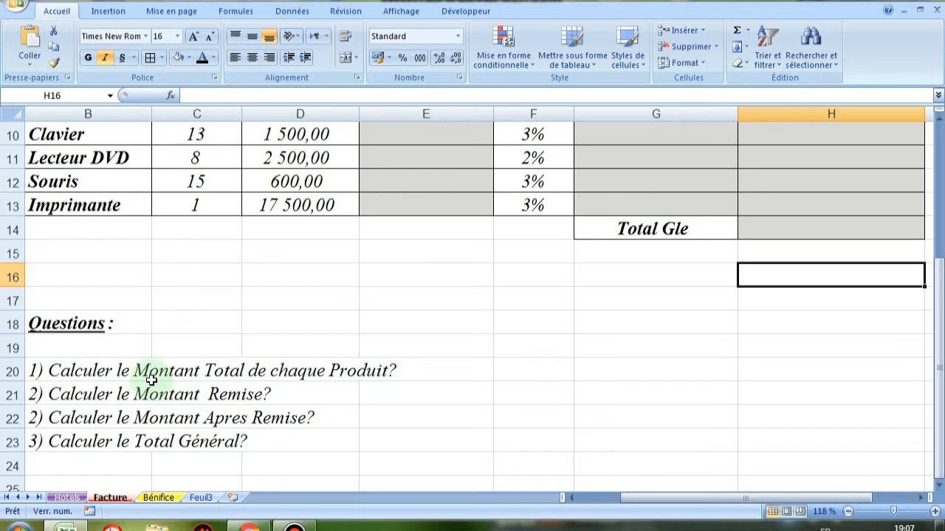
click(623, 499)
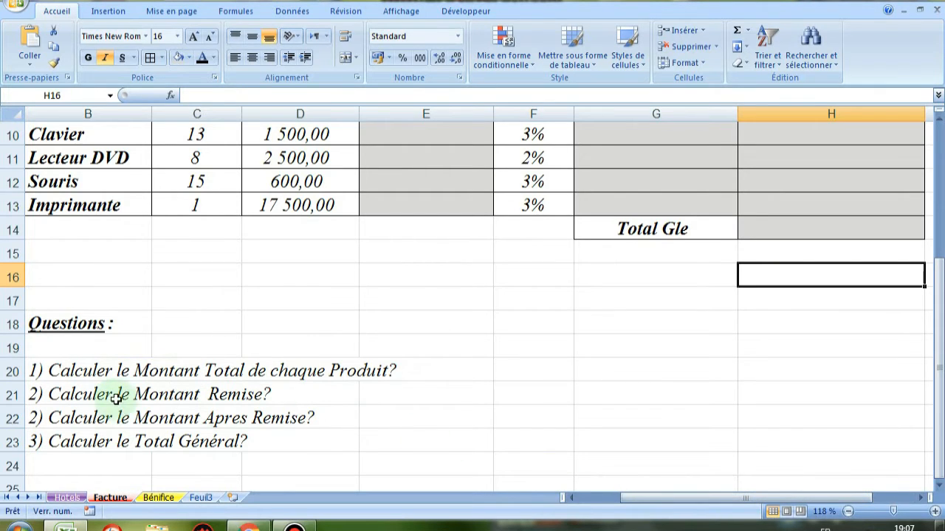
drag(633, 500, 597, 504)
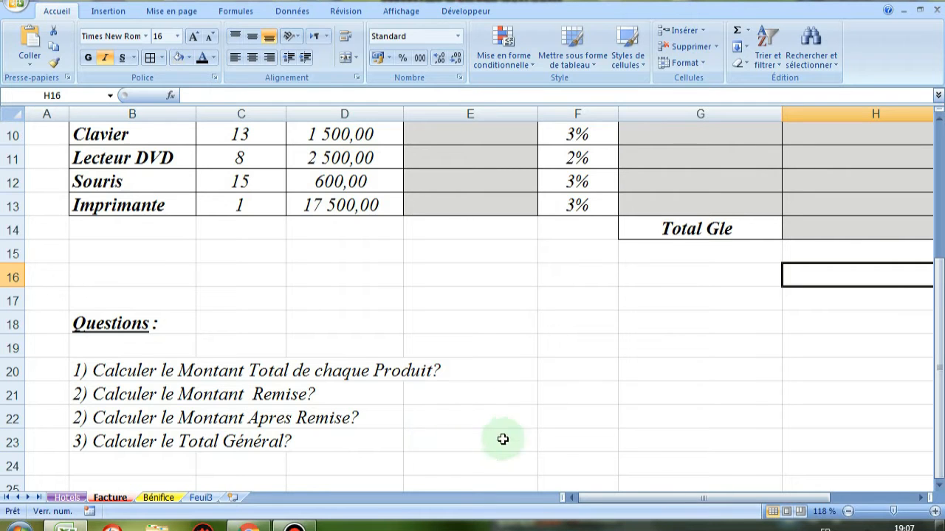
drag(664, 498, 721, 491)
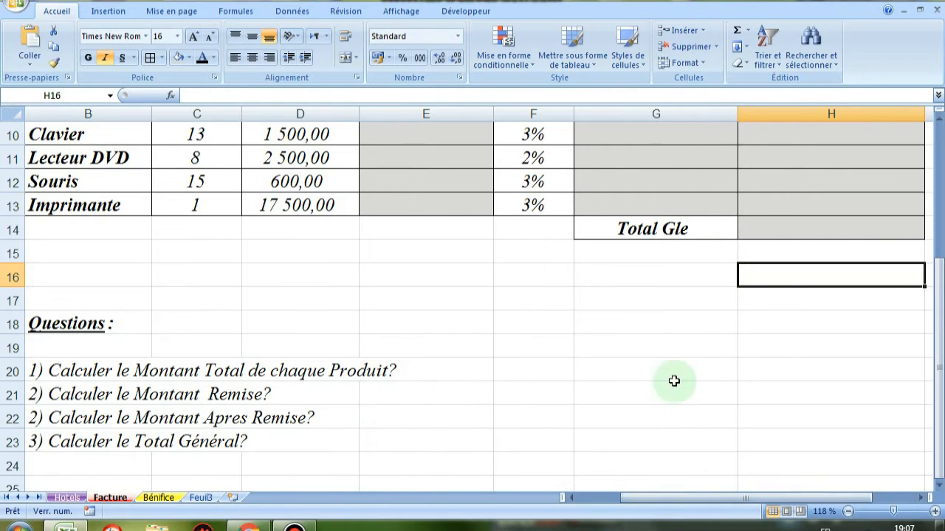
scroll(666, 382, up, 3)
scroll(664, 384, down, 1)
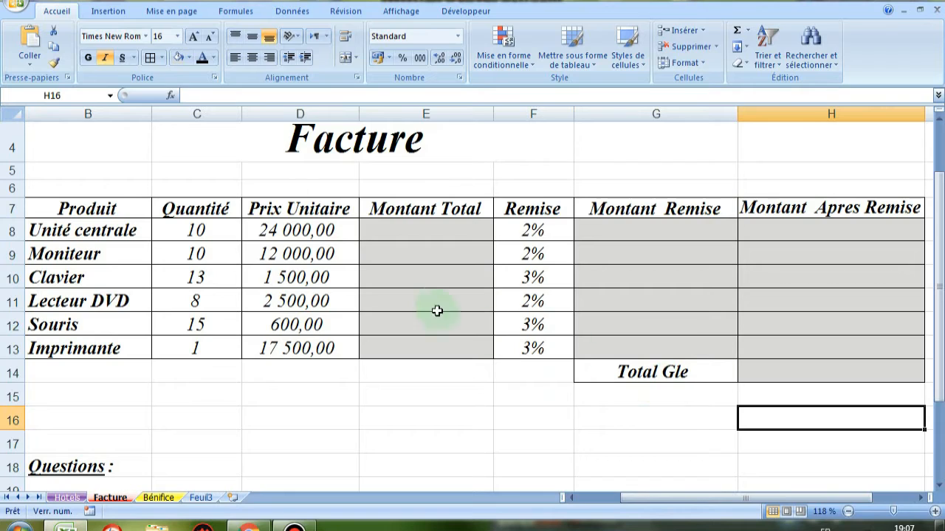
Calculate the Montant Total of Unité centrale in E8 with the formula =PRODUIT(C8:D8).
click(391, 229)
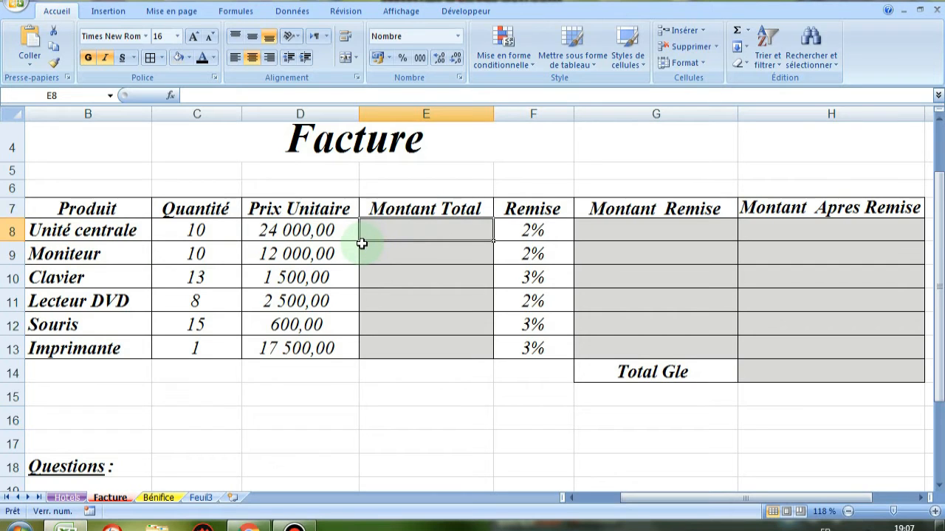
text(=)
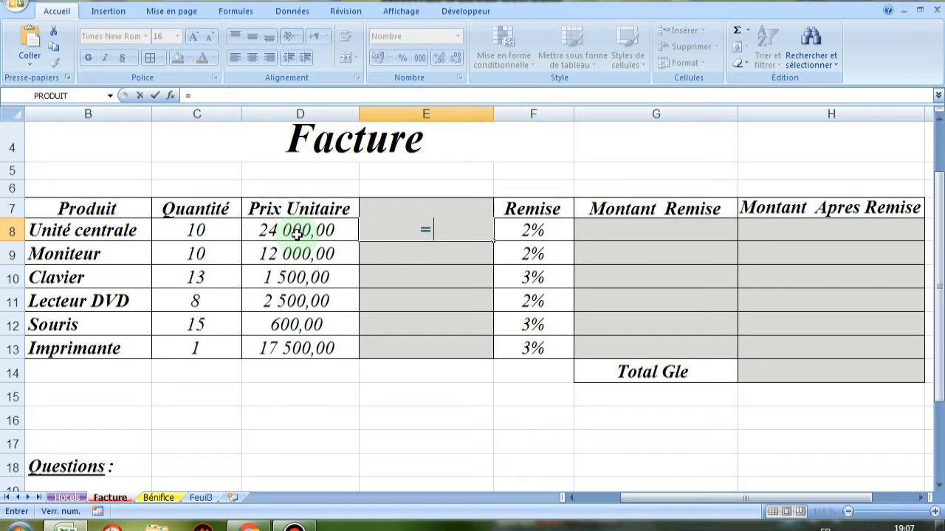
text(Pr)
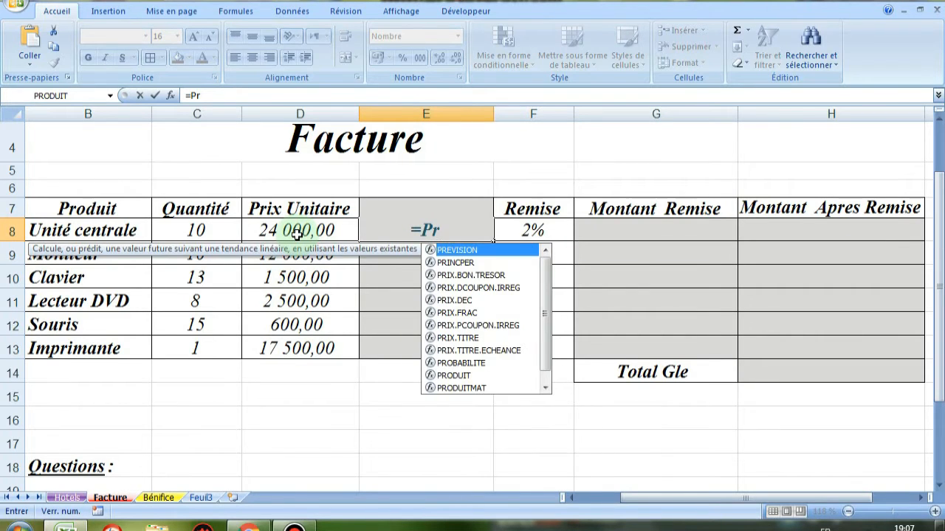
text(o)
double_click(436, 263)
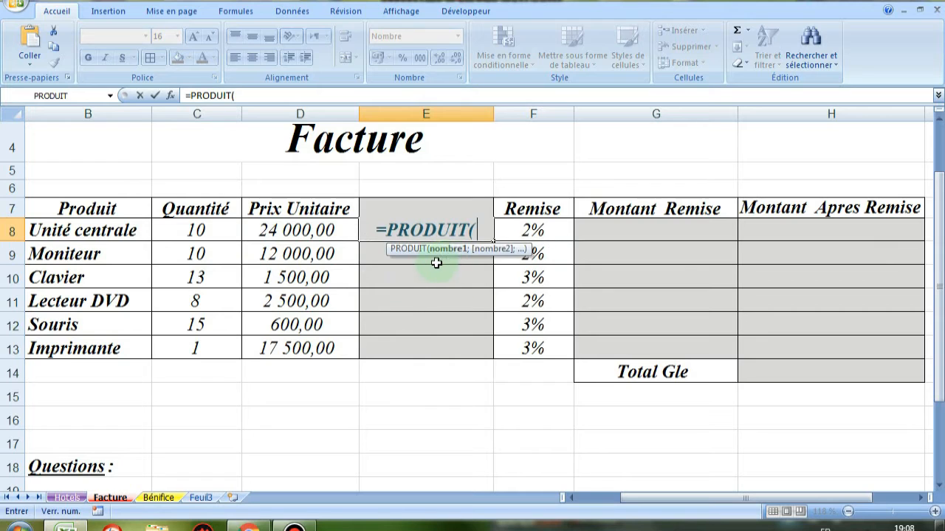
click(174, 234)
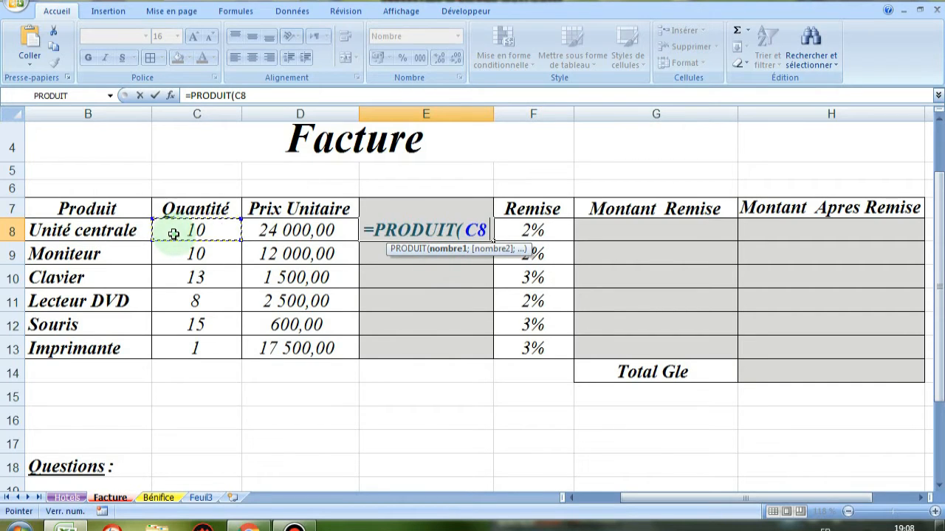
drag(174, 234, 291, 228)
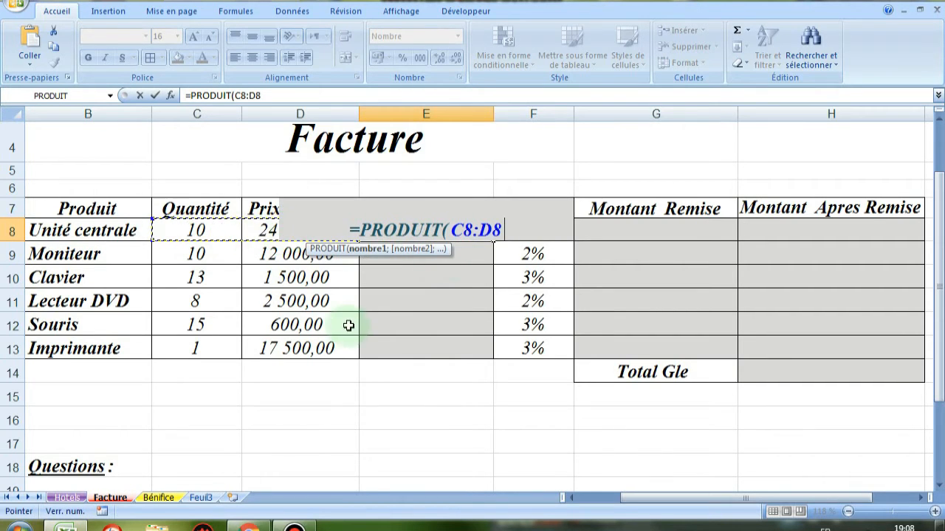
text())
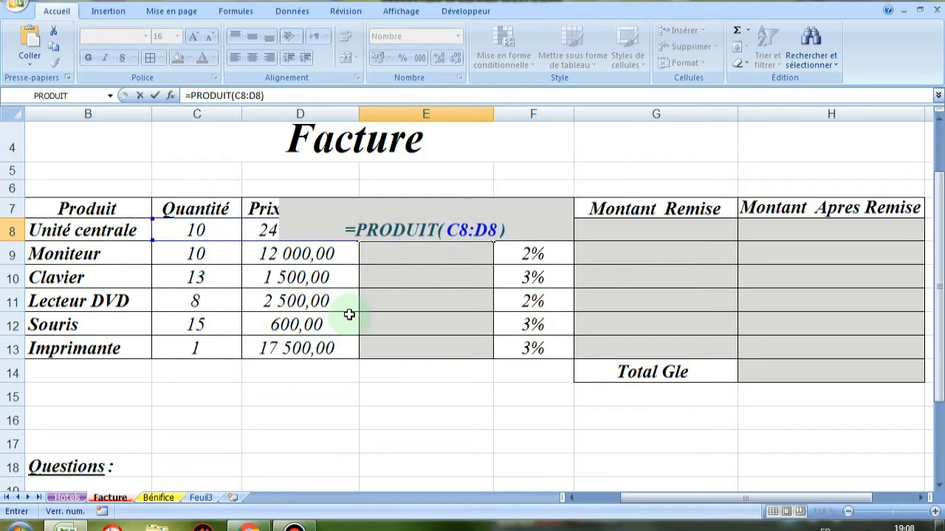
key(Return)
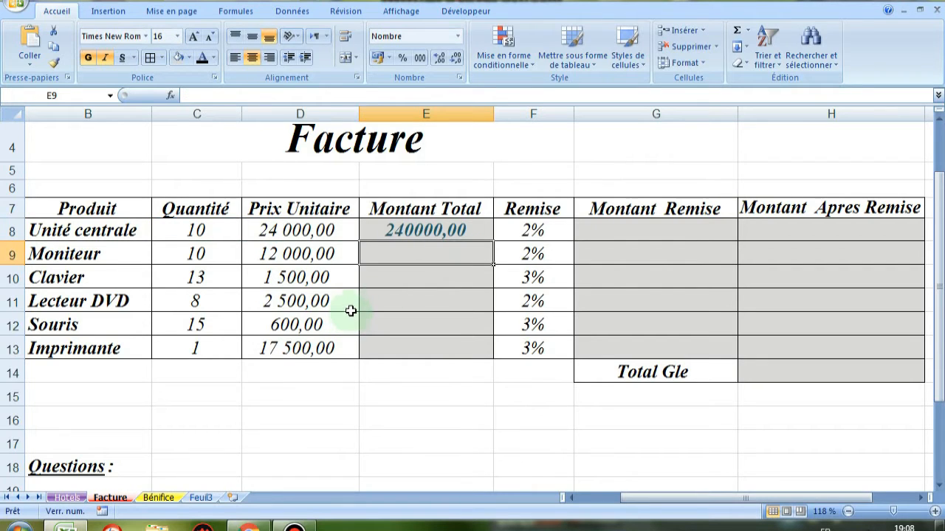
Copy the Montant Total formula from E8 down to E13 for the remaining products.
click(439, 230)
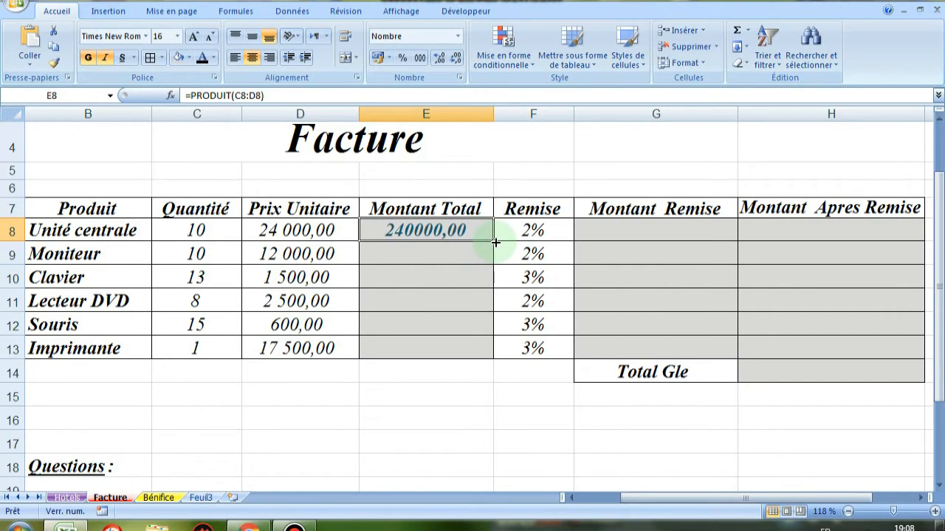
drag(495, 242, 499, 352)
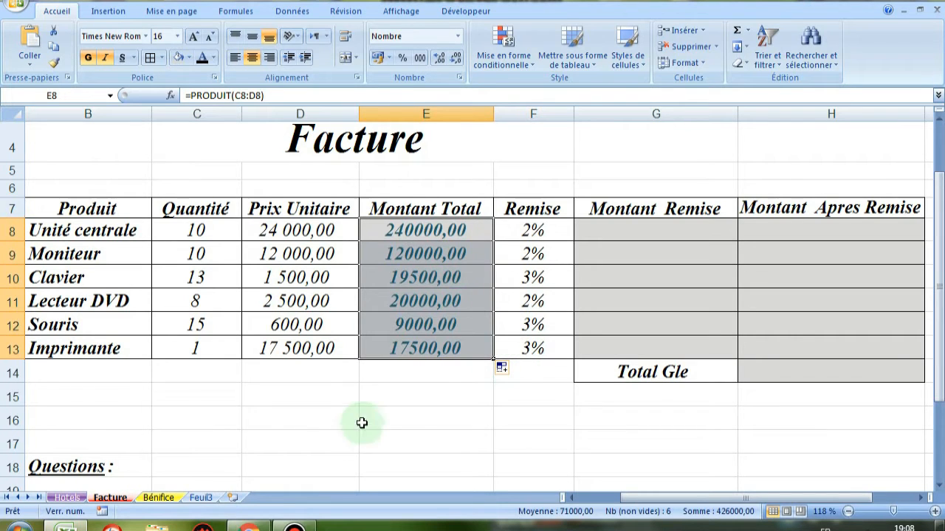
click(362, 441)
Calculate the Montant Remise of Unité centrale in G8 with the formula =PRODUIT(E8:F8).
scroll(366, 404, down, 2)
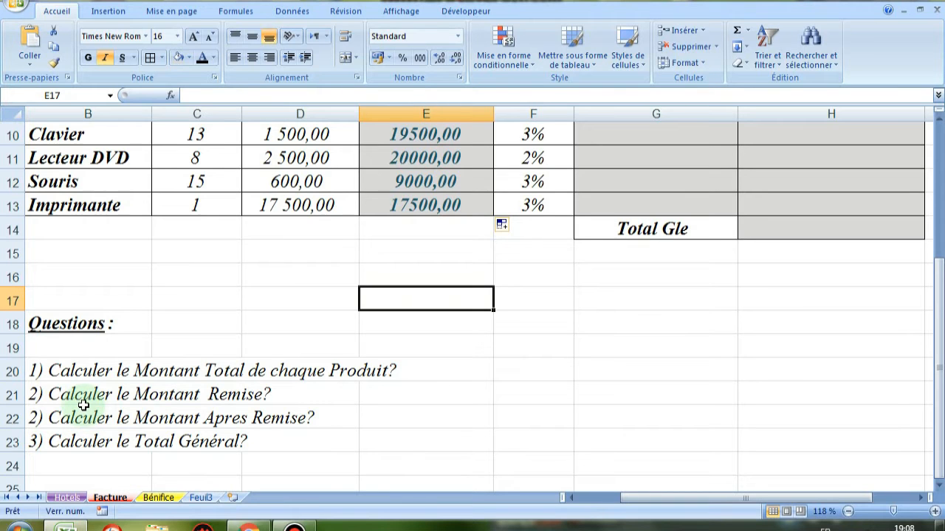
scroll(509, 437, up, 2)
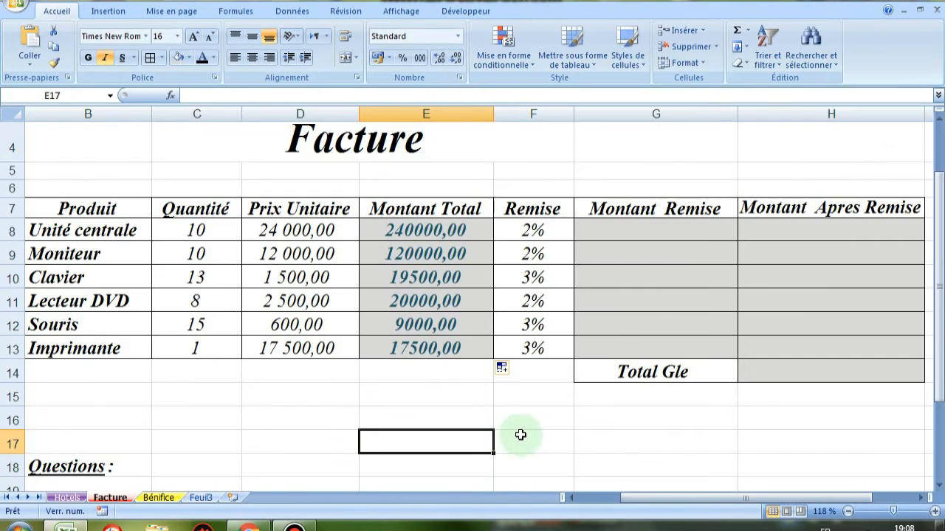
click(648, 231)
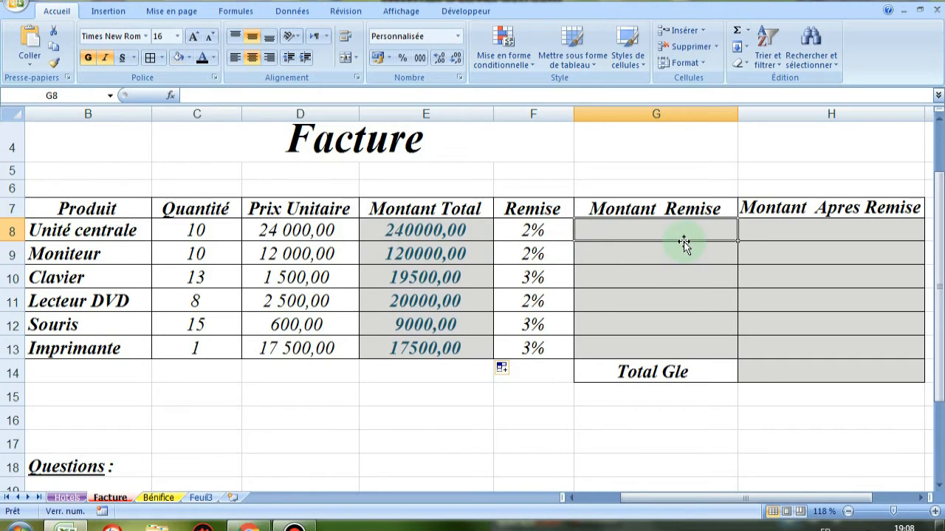
text(=)
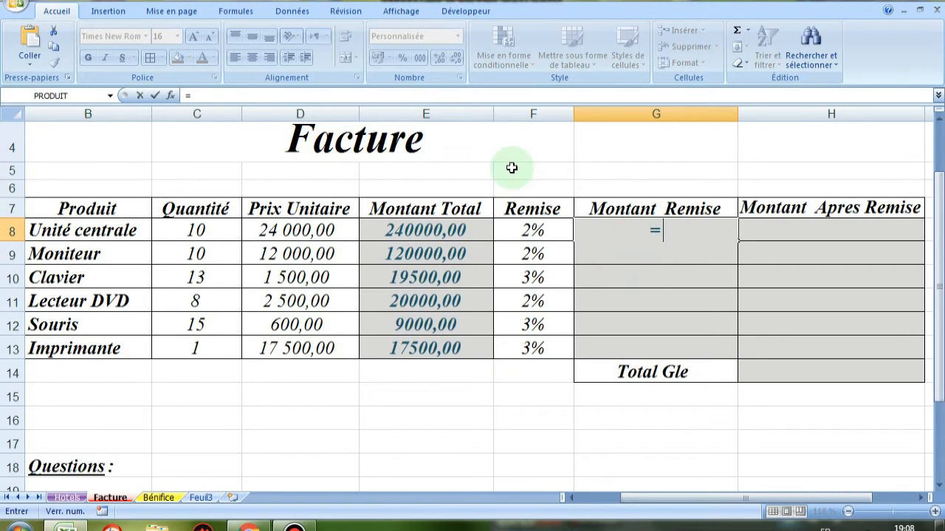
text(pr)
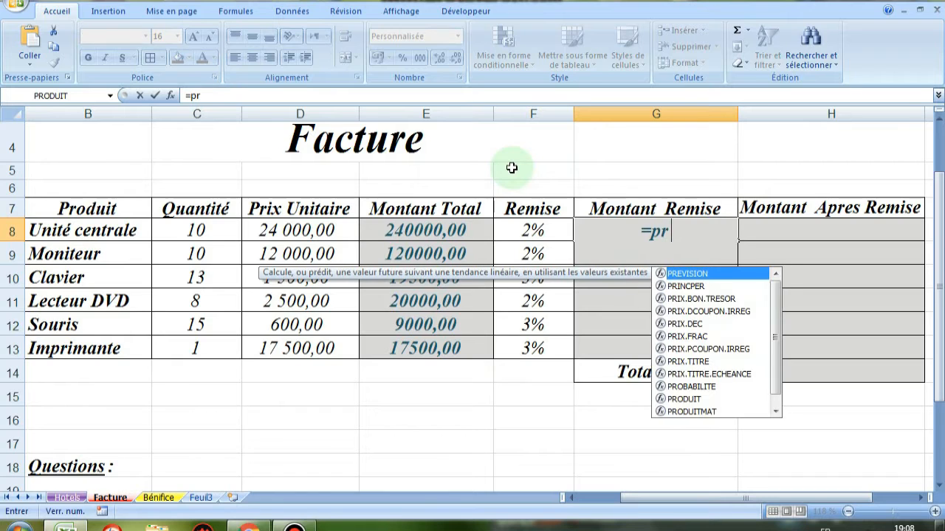
text(o)
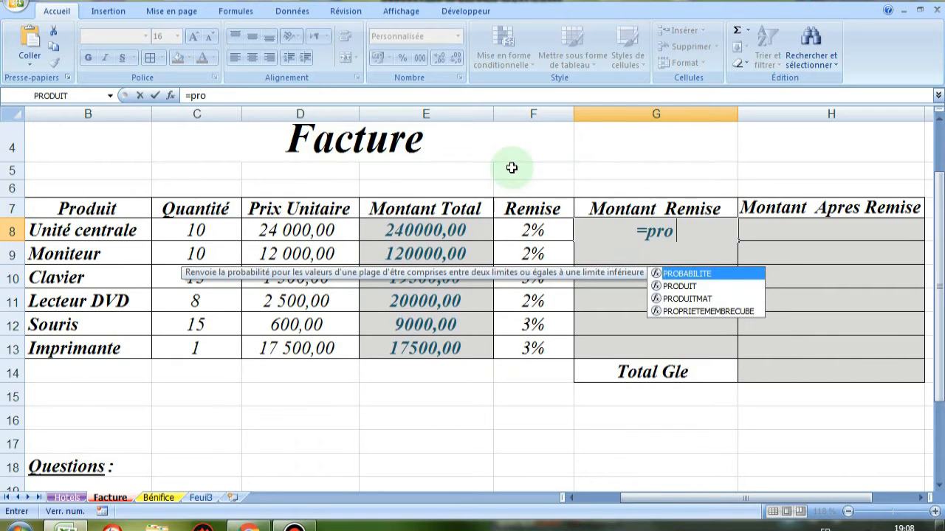
double_click(680, 287)
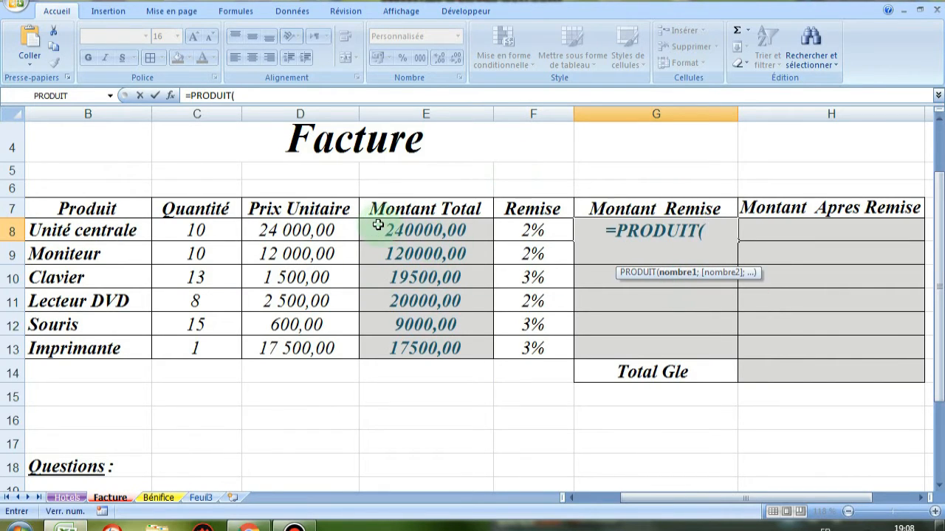
drag(378, 225, 509, 230)
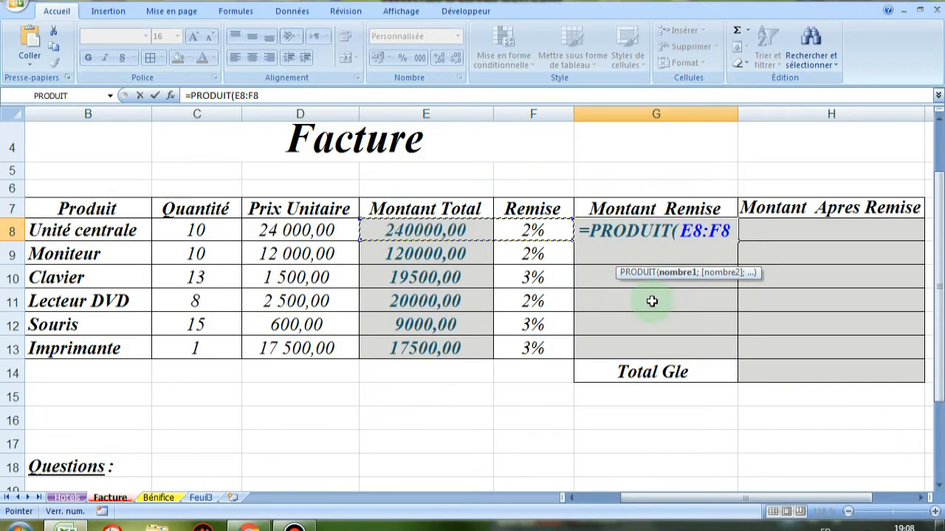
text())
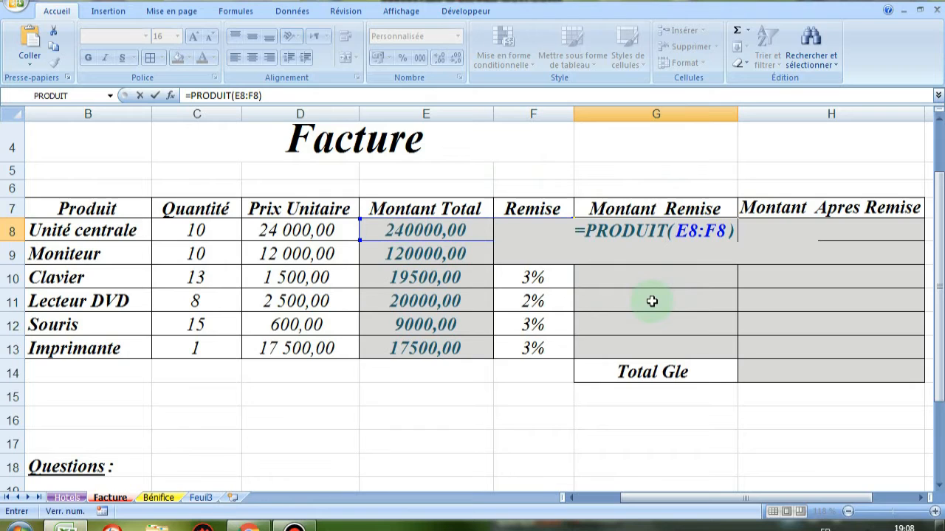
key(Return)
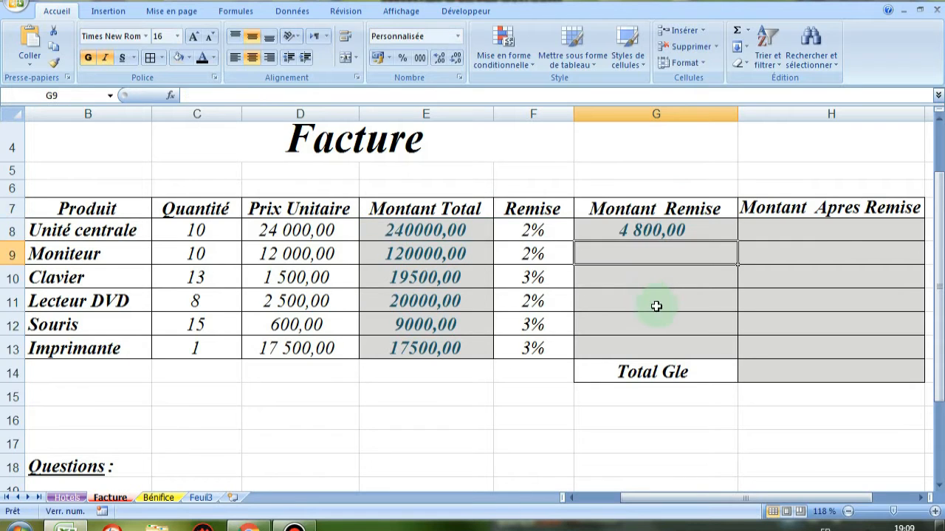
Copy the Montant Remise formula from G8 down to G13 for the remaining products.
click(680, 233)
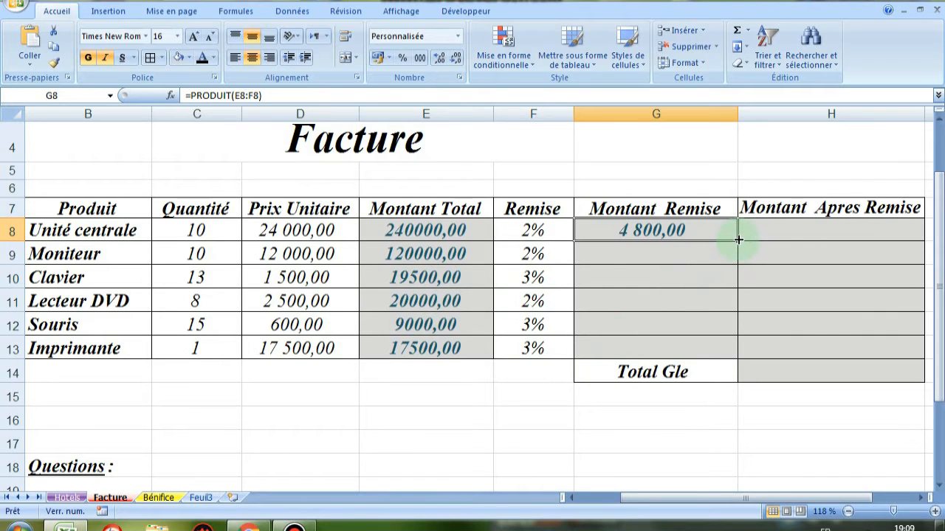
drag(739, 240, 728, 357)
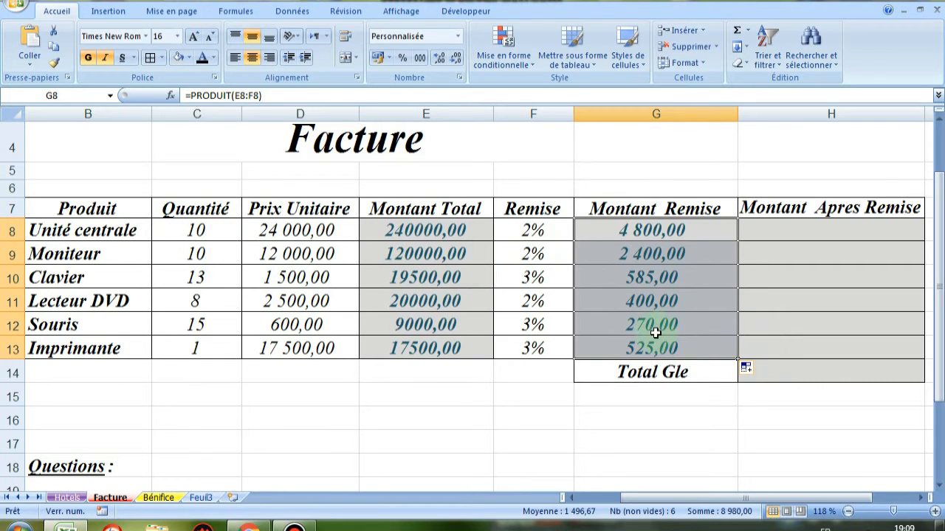
click(348, 446)
Renumber the question about the Montant Apres Remise in B22 as 3).
scroll(337, 420, down, 2)
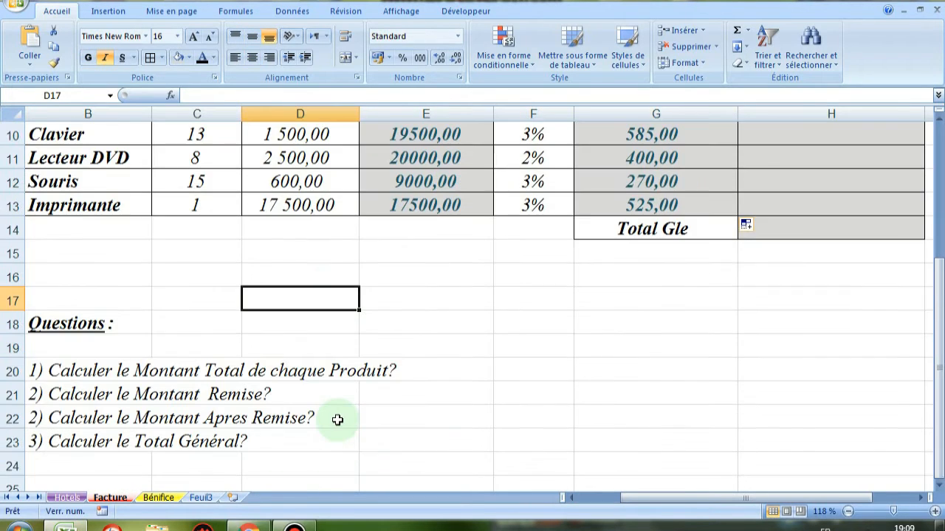
click(33, 418)
double_click(42, 418)
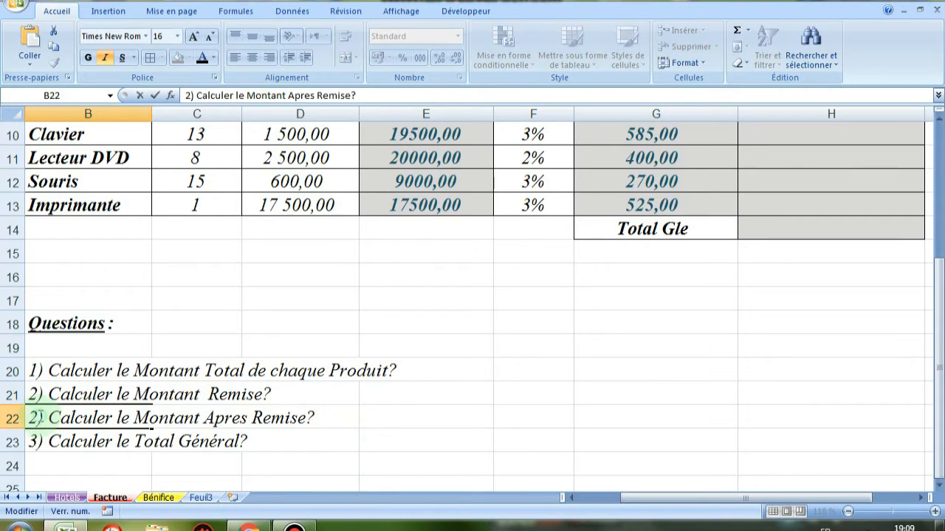
drag(38, 418, 53, 414)
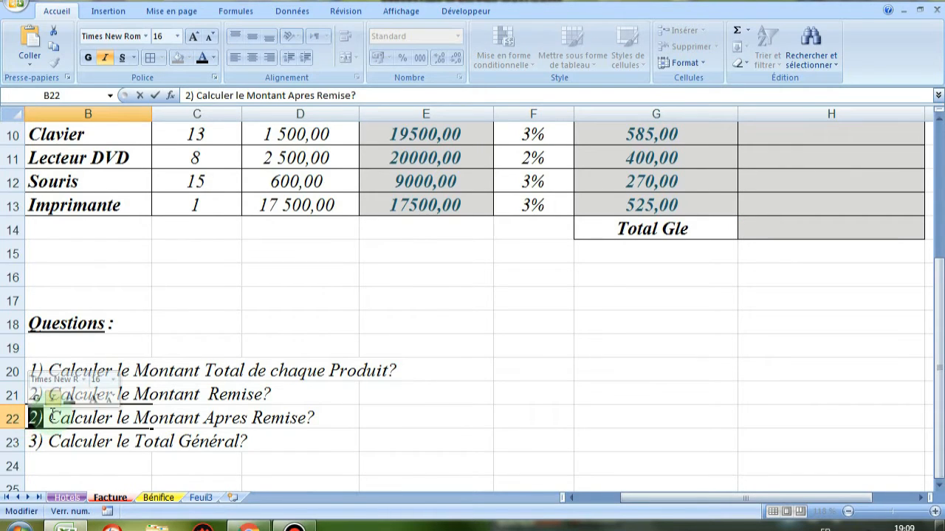
text(3))
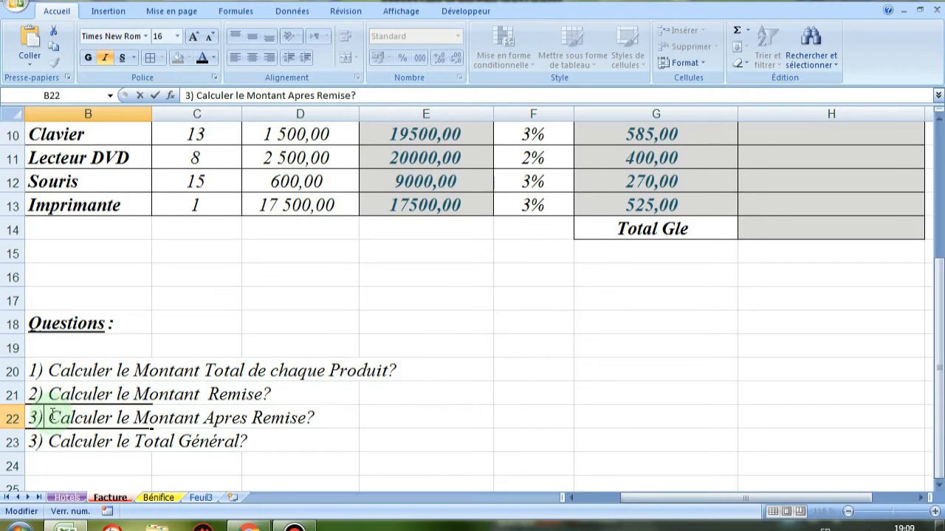
Renumber the question about the Total Général in B23 as 4).
click(38, 442)
double_click(38, 442)
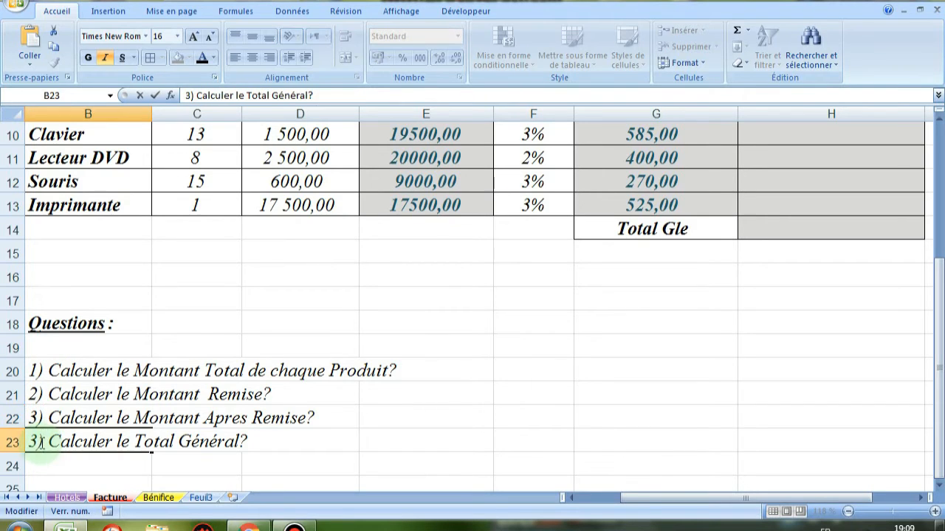
drag(42, 441, 13, 442)
text(4)
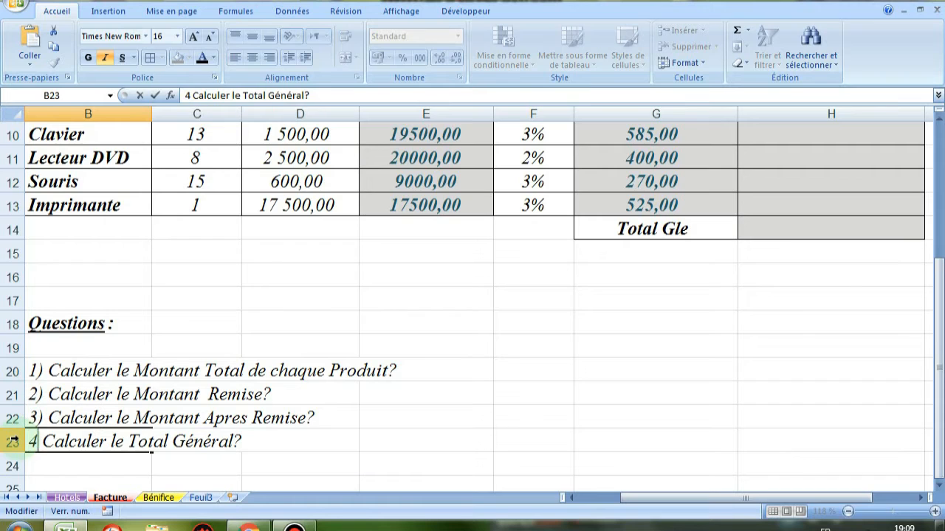
text())
click(356, 415)
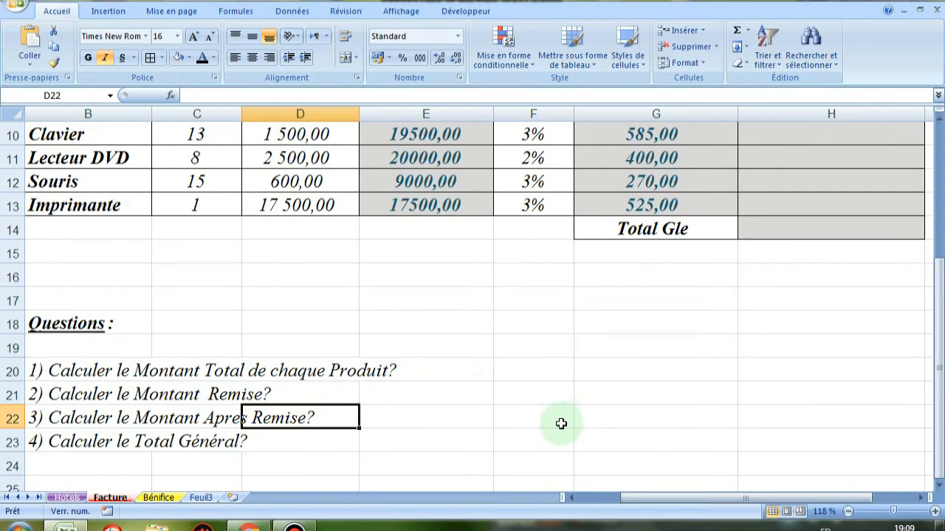
Calculate the Montant Apres Remise of Unité centrale in H8 with the formula =E8-G8.
scroll(683, 429, up, 1)
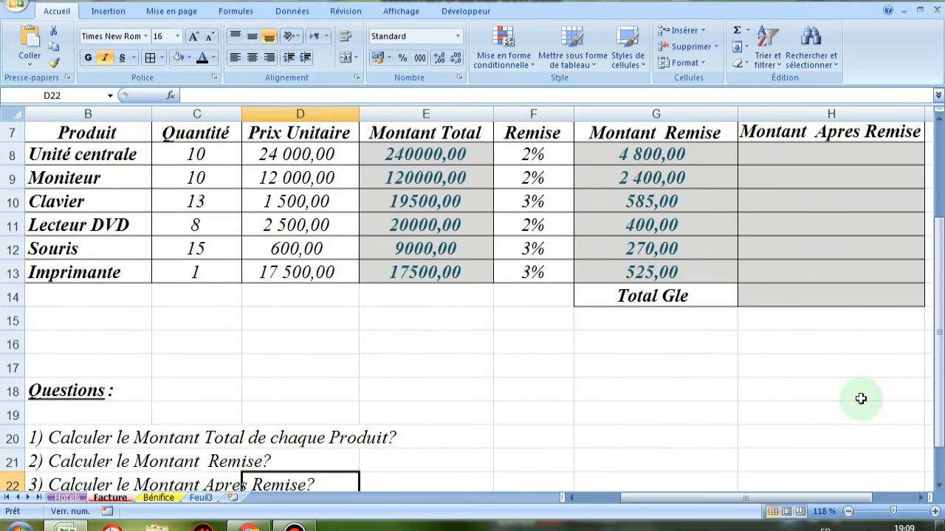
scroll(860, 443, up, 1)
drag(855, 499, 884, 505)
click(675, 231)
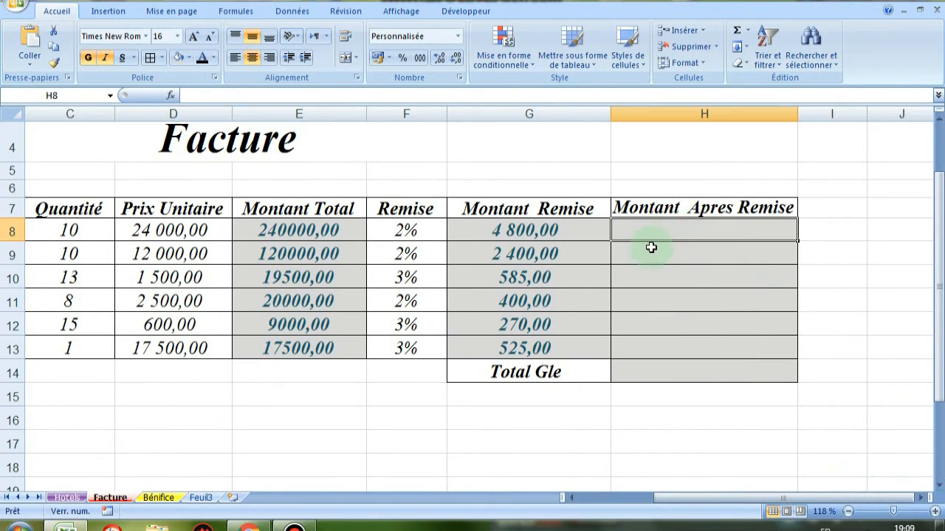
text(=)
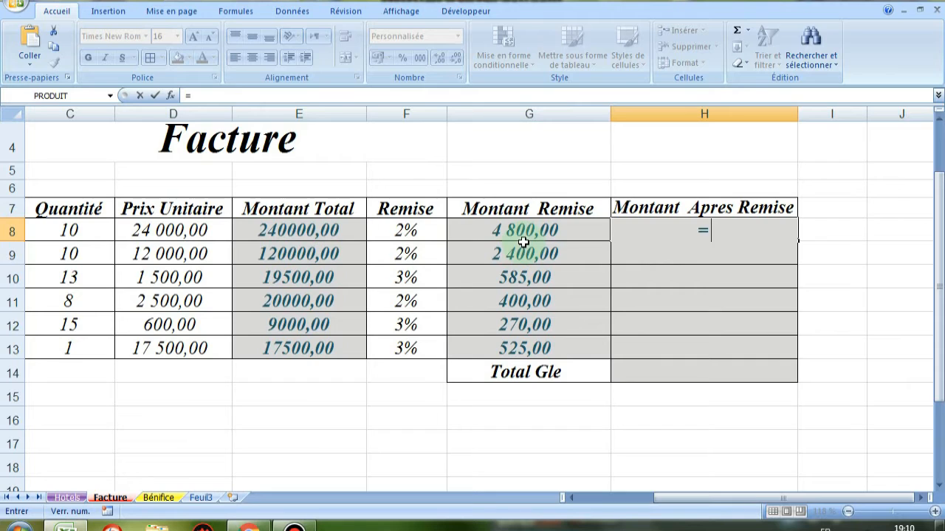
click(305, 231)
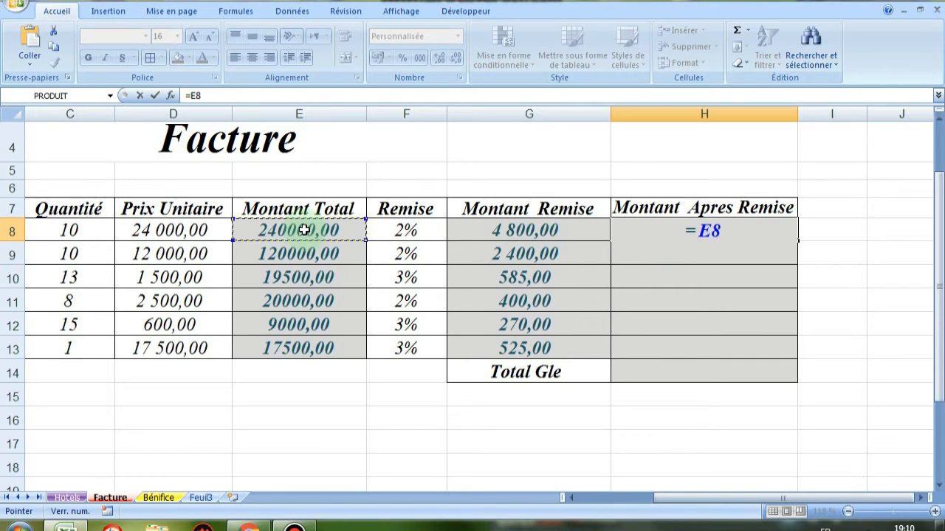
text(-)
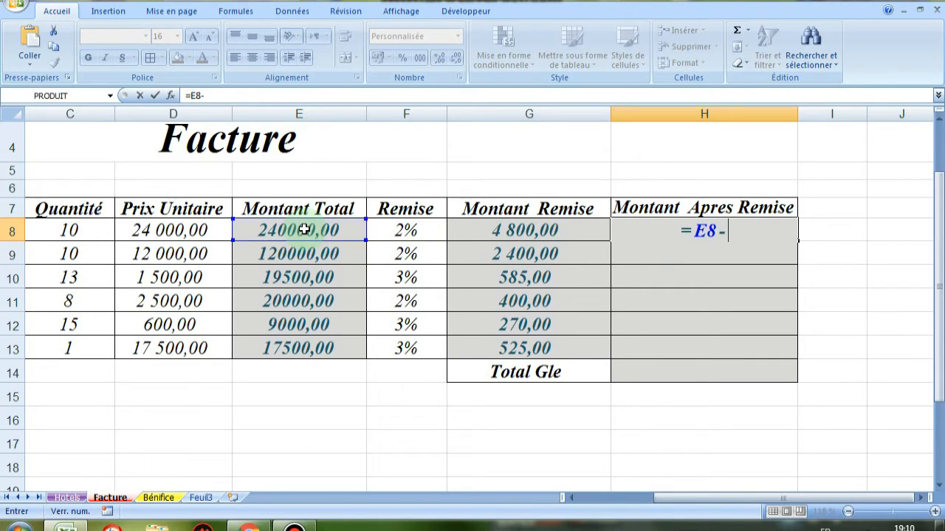
click(498, 234)
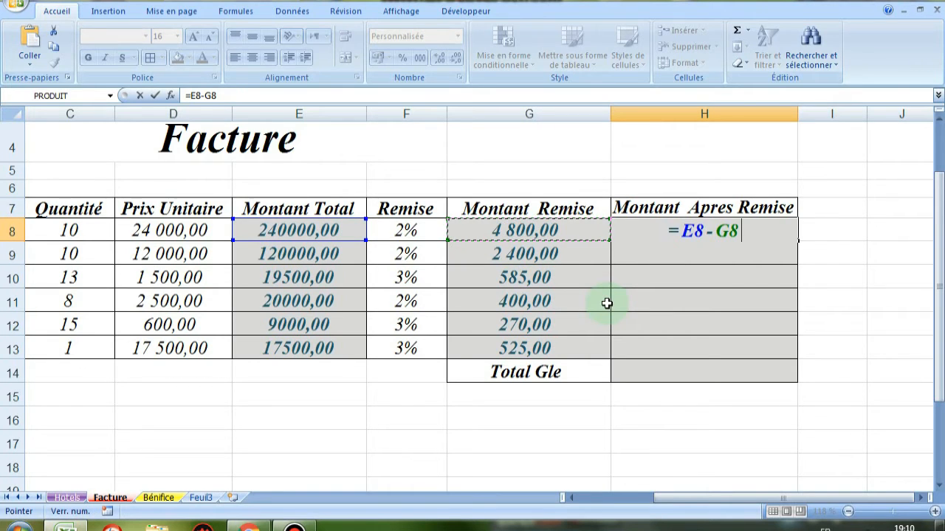
key(Return)
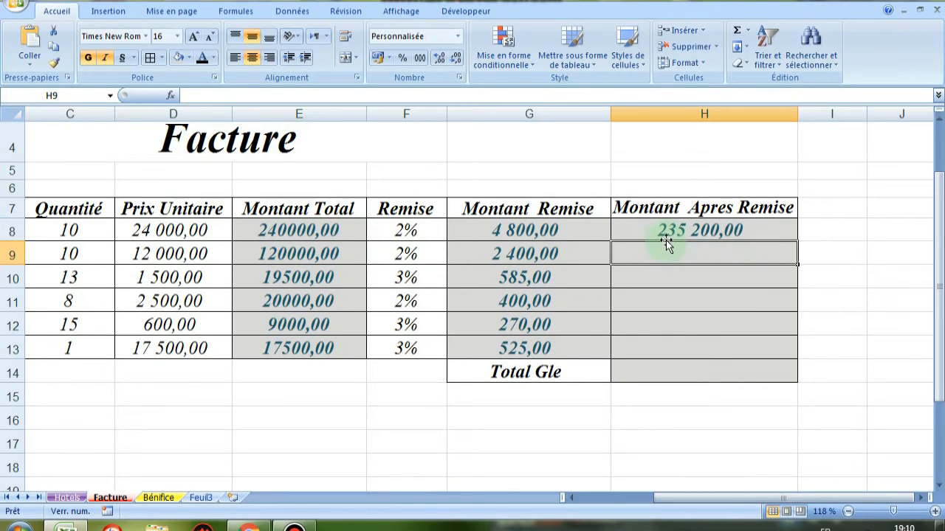
Copy the Montant Apres Remise formula from H8 down to H13 for the remaining products.
click(743, 233)
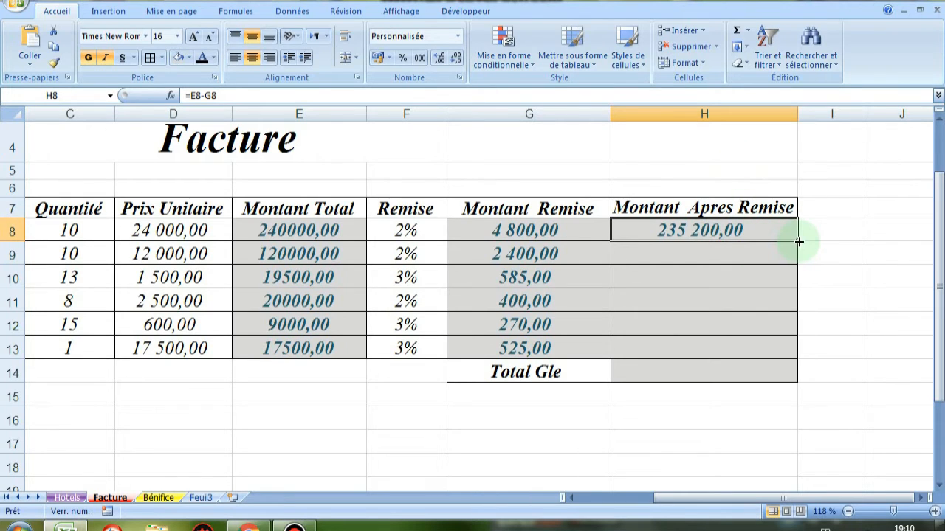
drag(797, 241, 791, 356)
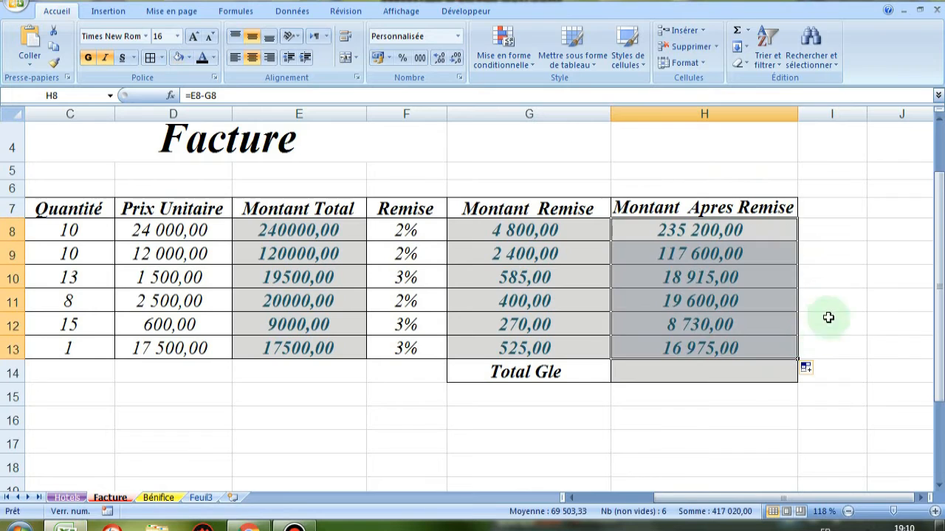
click(667, 258)
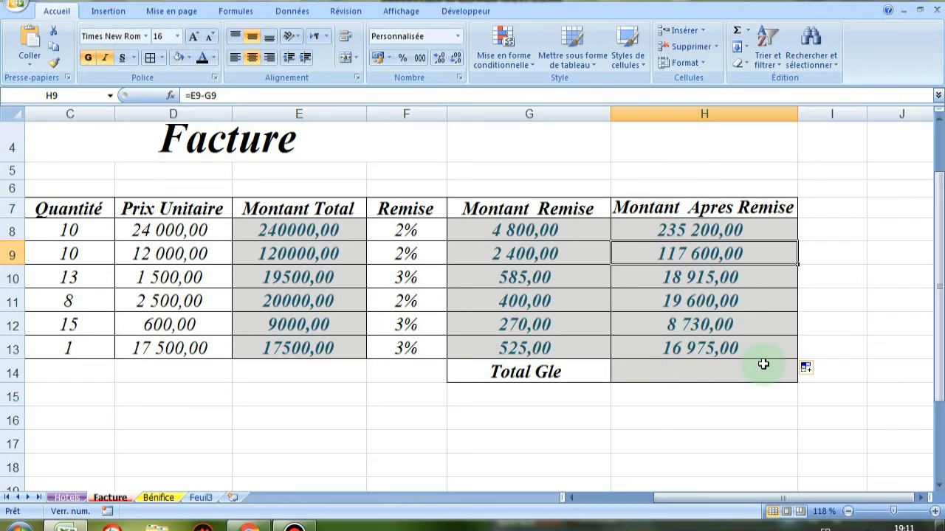
click(271, 417)
scroll(270, 406, down, 3)
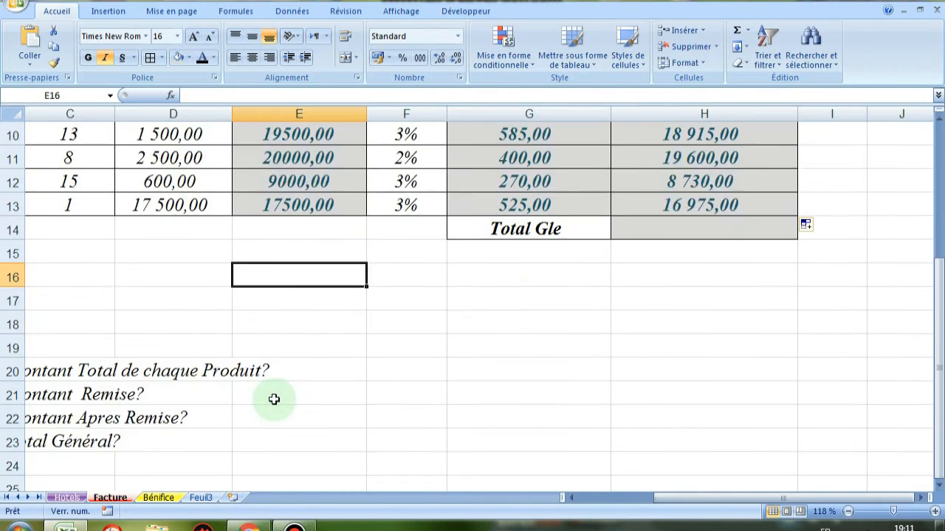
drag(661, 498, 573, 504)
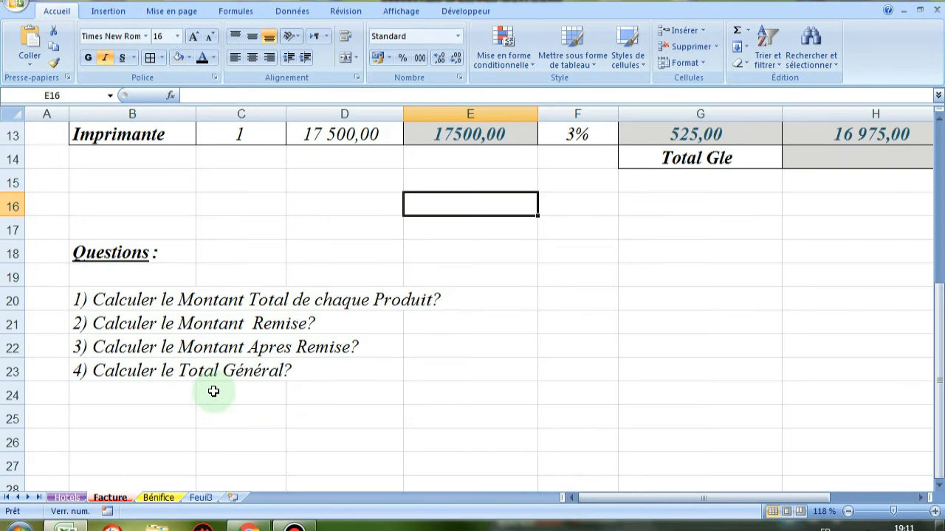
drag(661, 504, 772, 487)
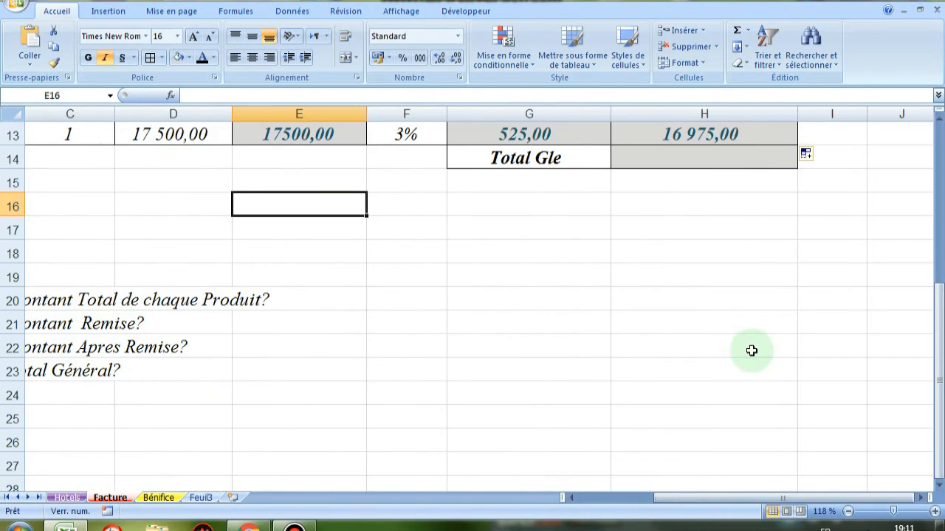
scroll(751, 350, up, 2)
click(711, 296)
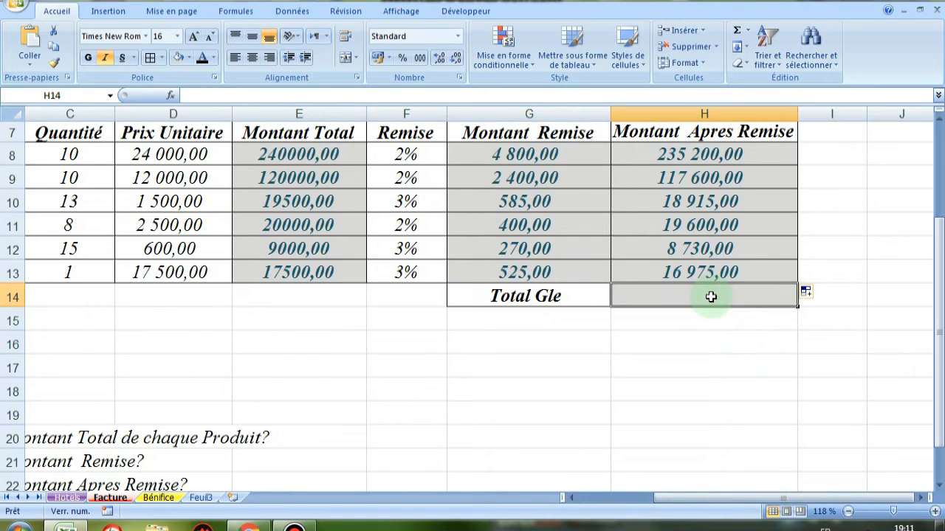
text(=)
key(Escape)
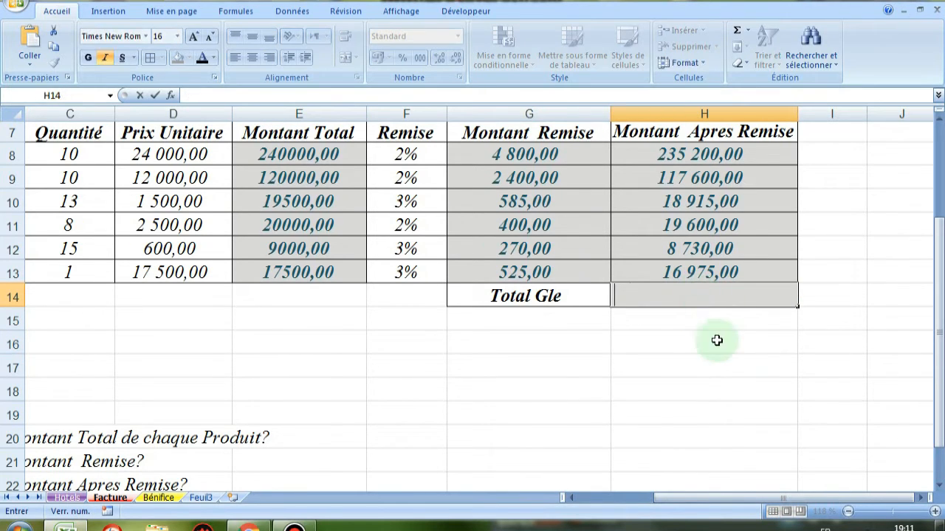
click(704, 350)
Calculate the Total Gle in H14 with the automatic sum formula =SOMME(H8:H13).
click(709, 299)
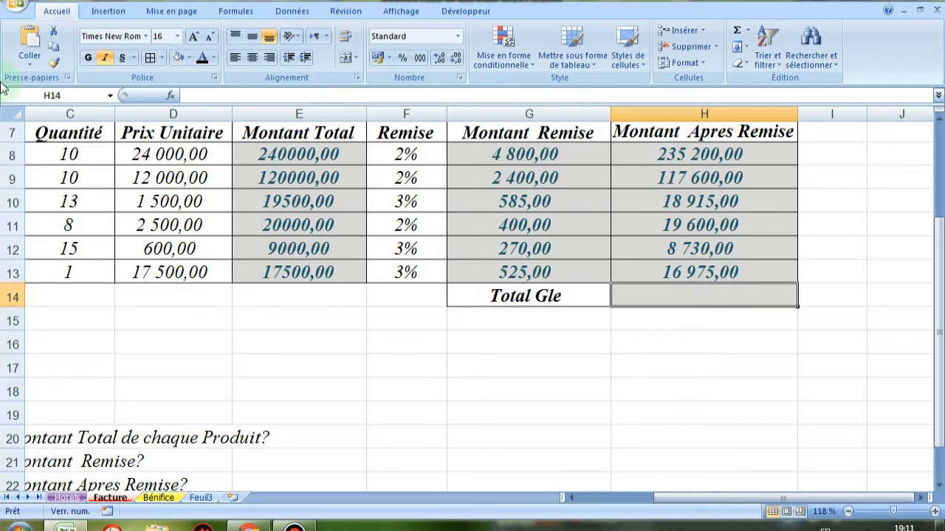
click(230, 14)
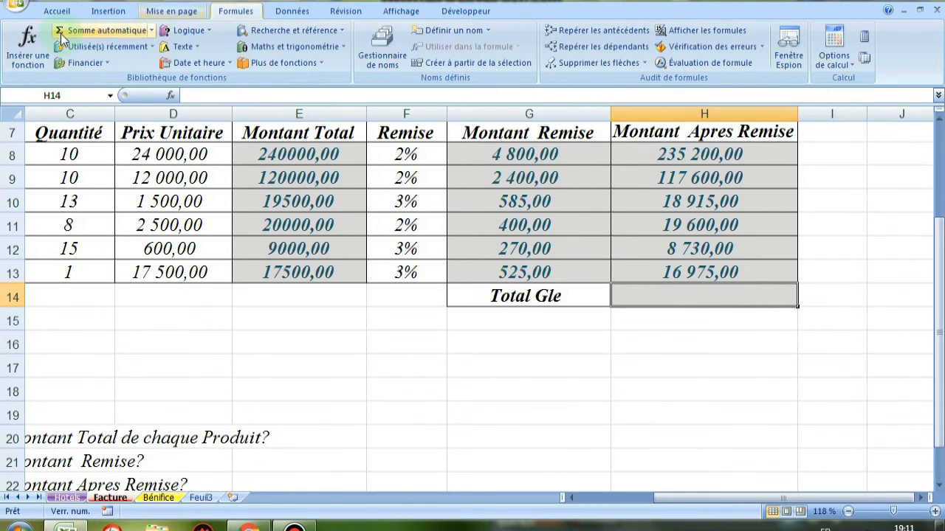
click(152, 31)
click(99, 48)
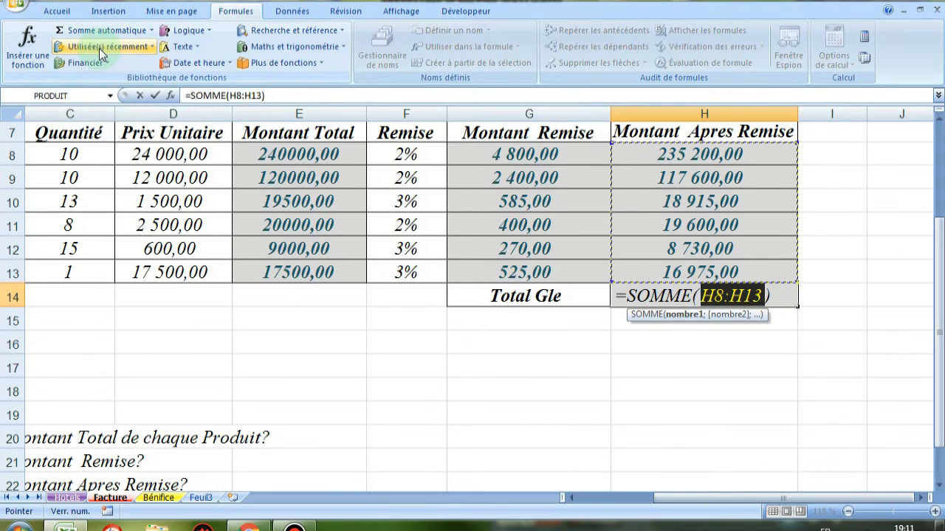
click(151, 31)
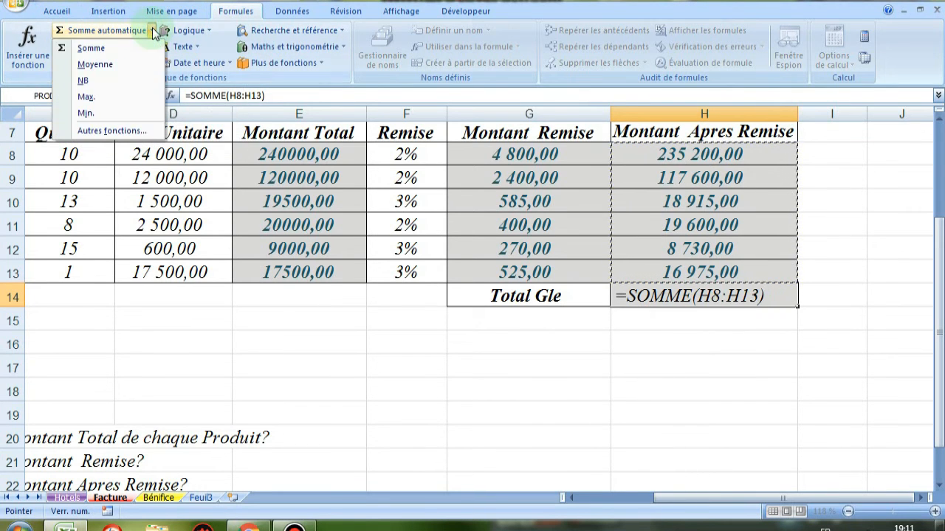
click(97, 50)
click(764, 347)
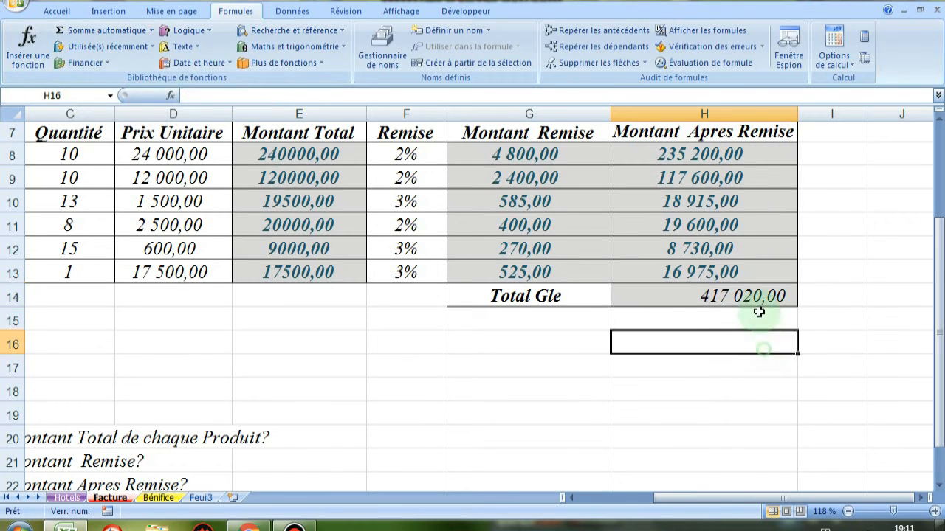
Centre the Total Gle amount in H14 and make it bold in the dark teal font colour of the amounts above.
click(753, 299)
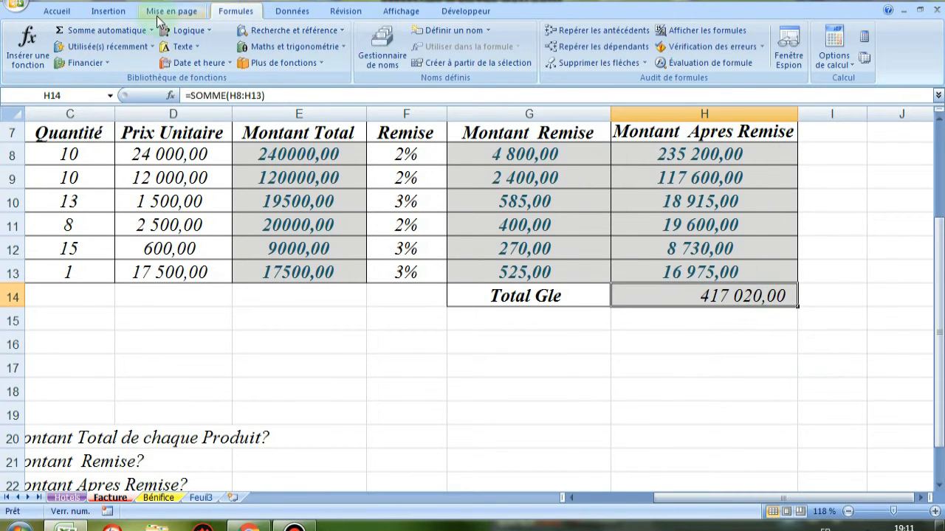
click(57, 11)
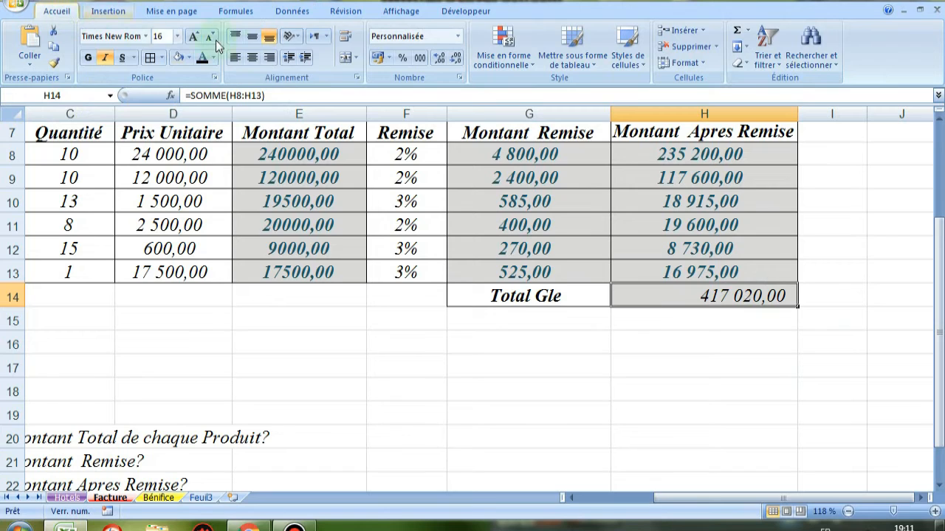
click(252, 59)
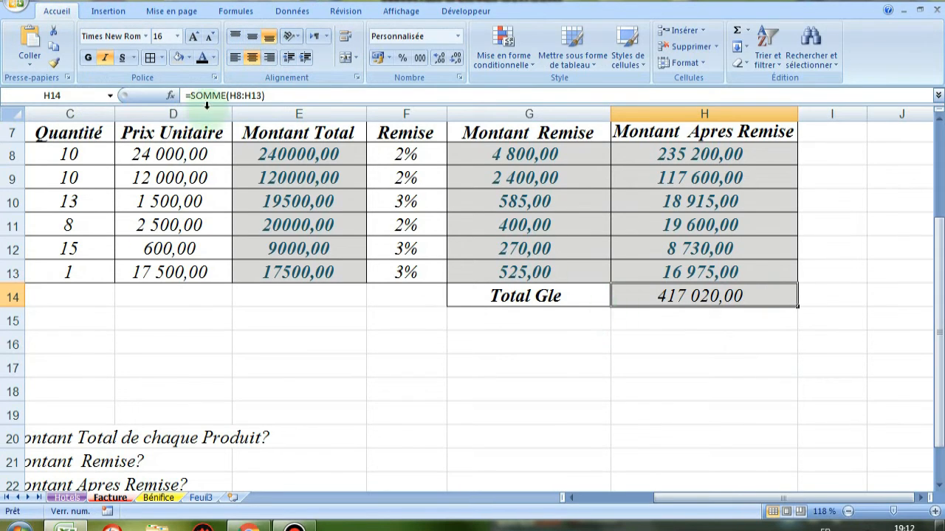
click(214, 59)
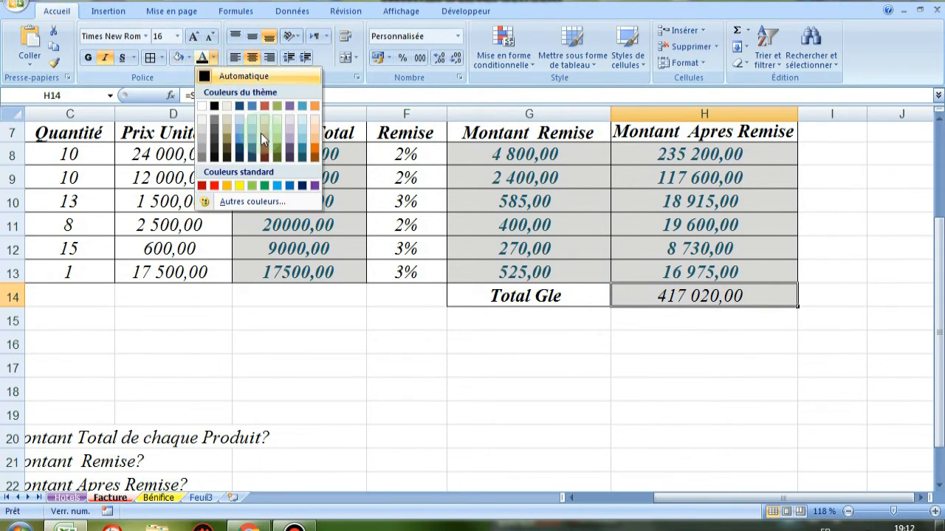
click(301, 155)
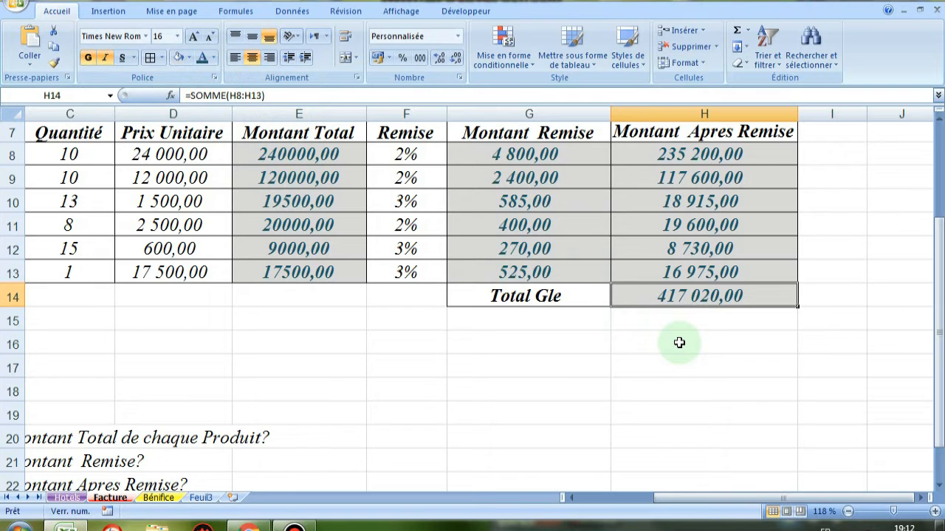
Switch to the Bénifice sheet and read the questions below its table.
scroll(586, 413, up, 1)
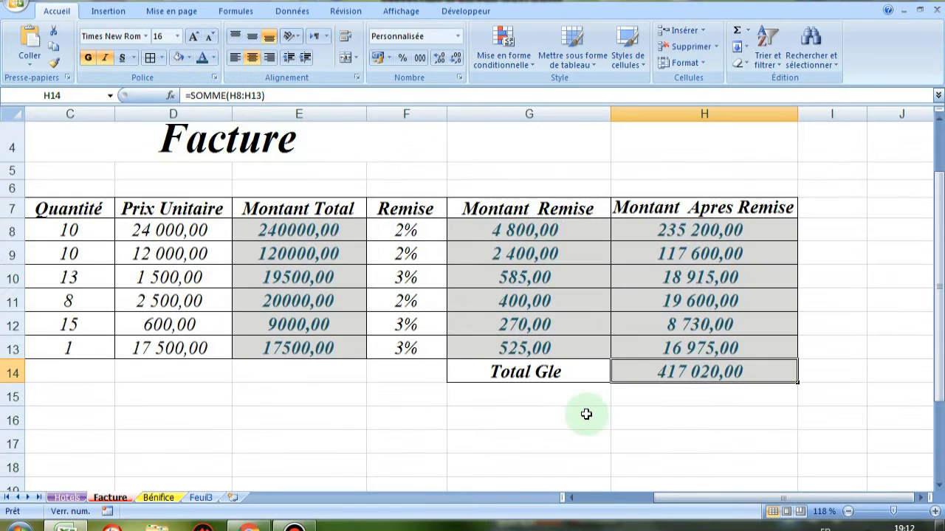
drag(668, 498, 609, 491)
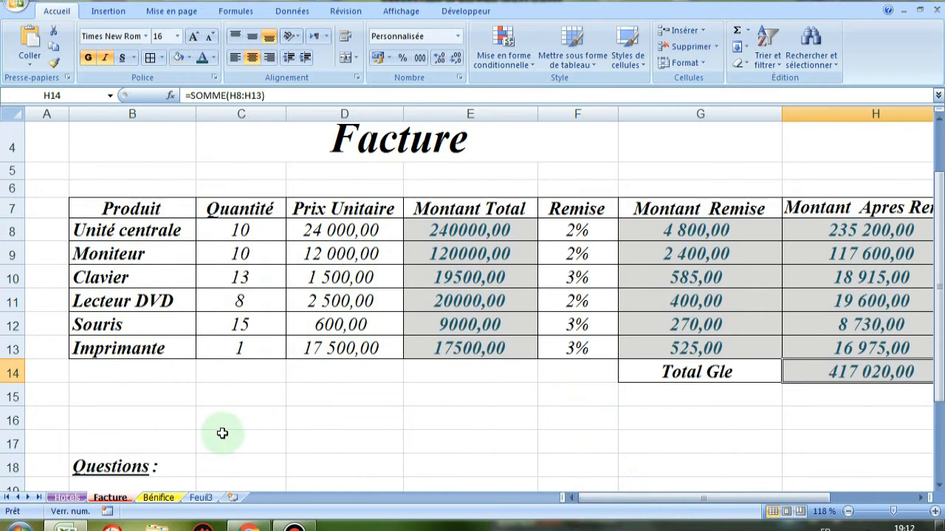
click(155, 499)
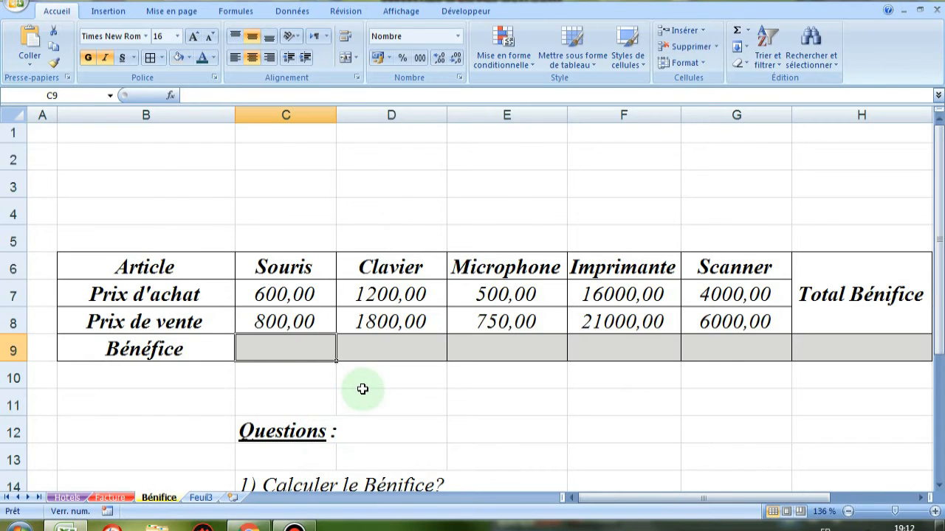
scroll(362, 389, down, 1)
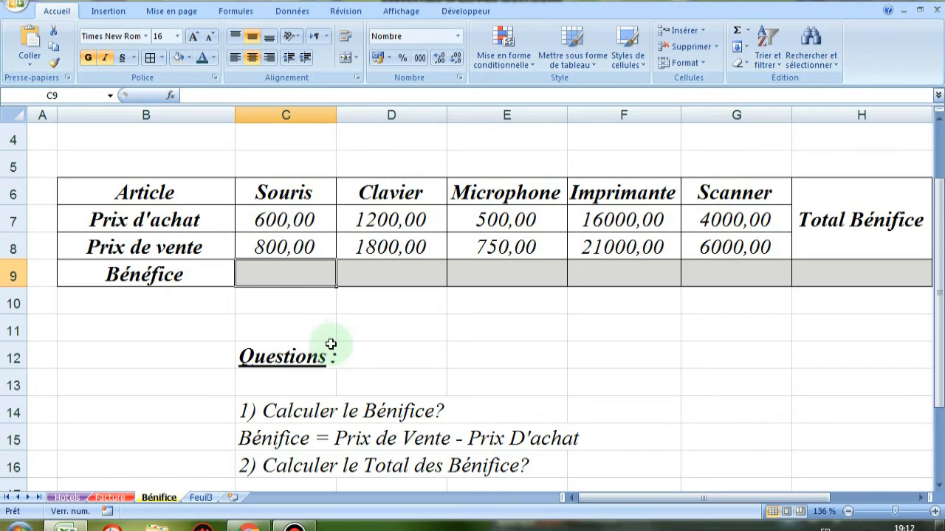
scroll(337, 327, down, 1)
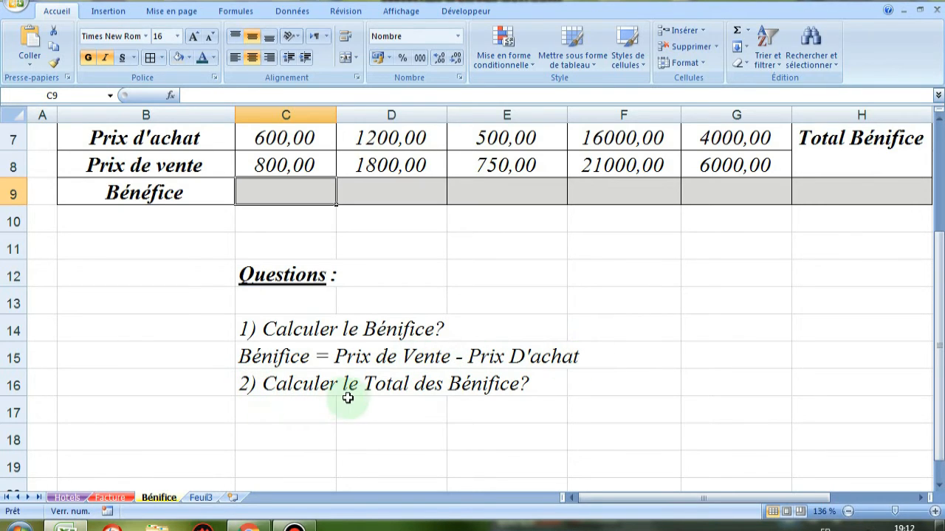
scroll(497, 396, up, 1)
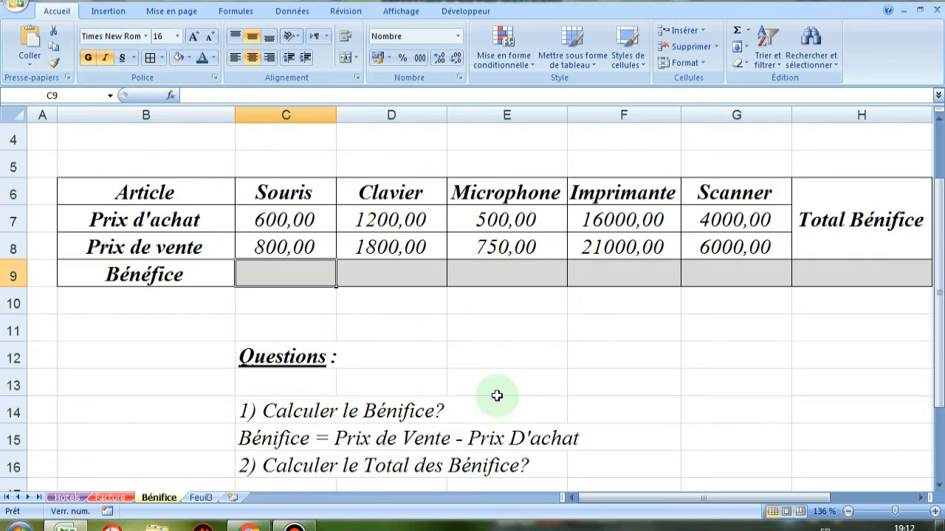
Calculate the Souris profit in C9 with the formula =C8-C7, selling price minus purchase price.
click(321, 306)
click(287, 270)
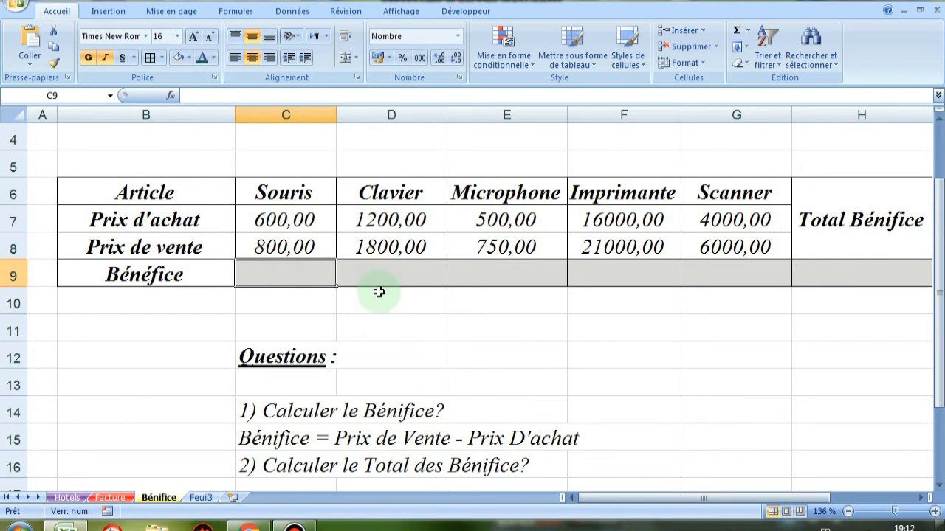
text(=)
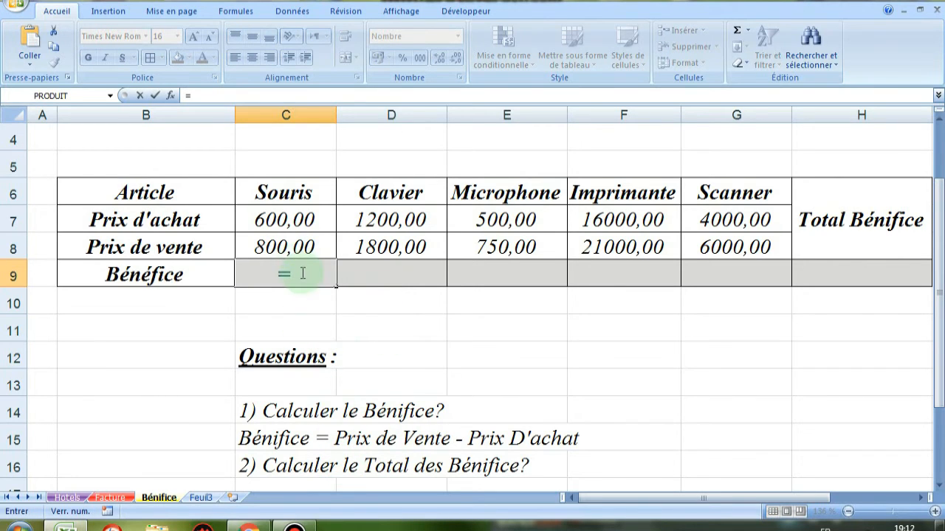
click(285, 242)
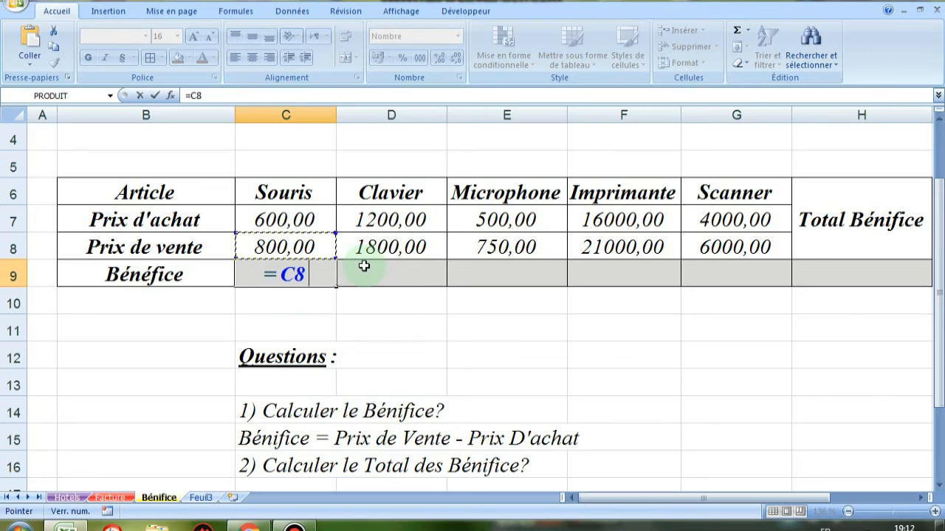
text(-)
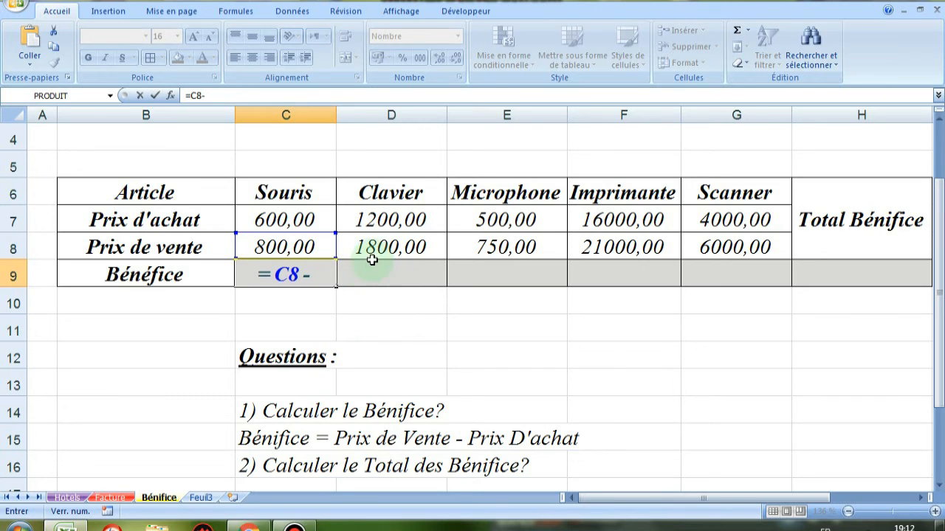
click(312, 218)
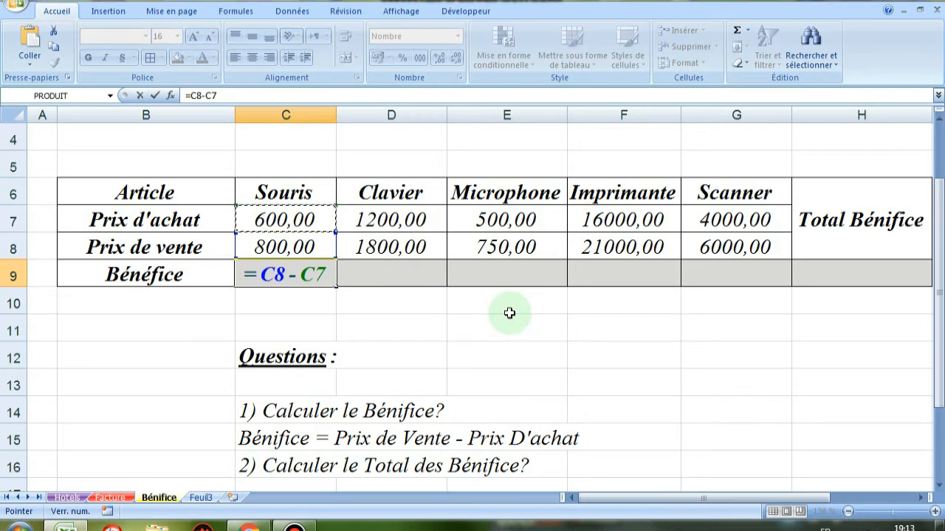
key(Return)
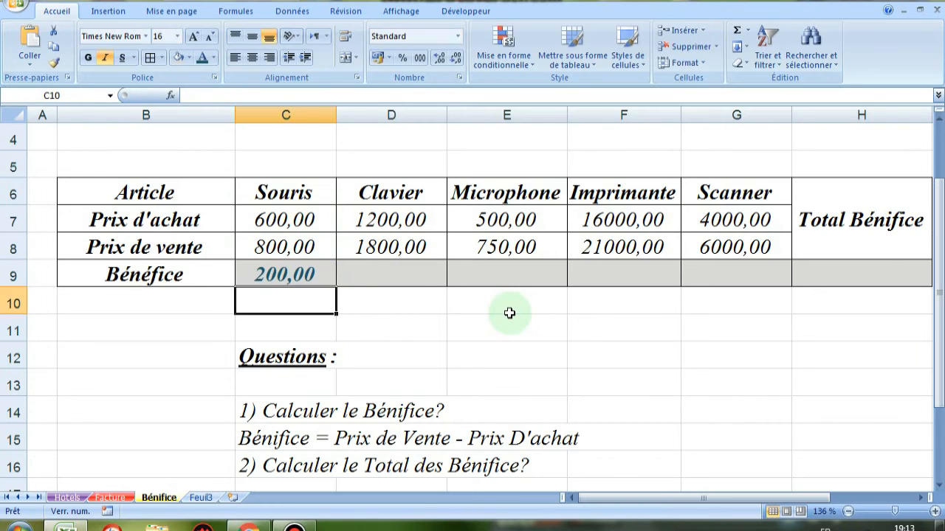
Copy the Bénéfice formula from C9 across to G9 for the remaining articles.
click(285, 273)
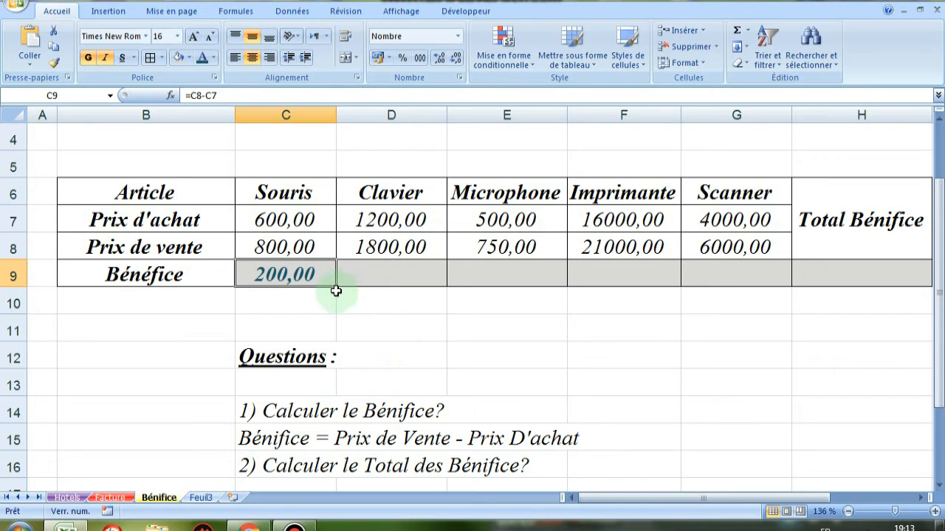
drag(338, 288, 761, 294)
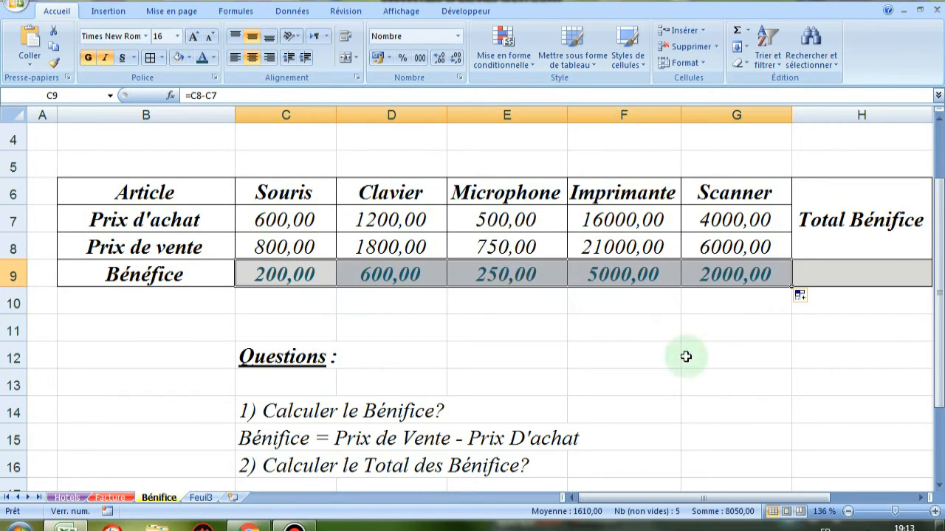
click(339, 317)
click(286, 279)
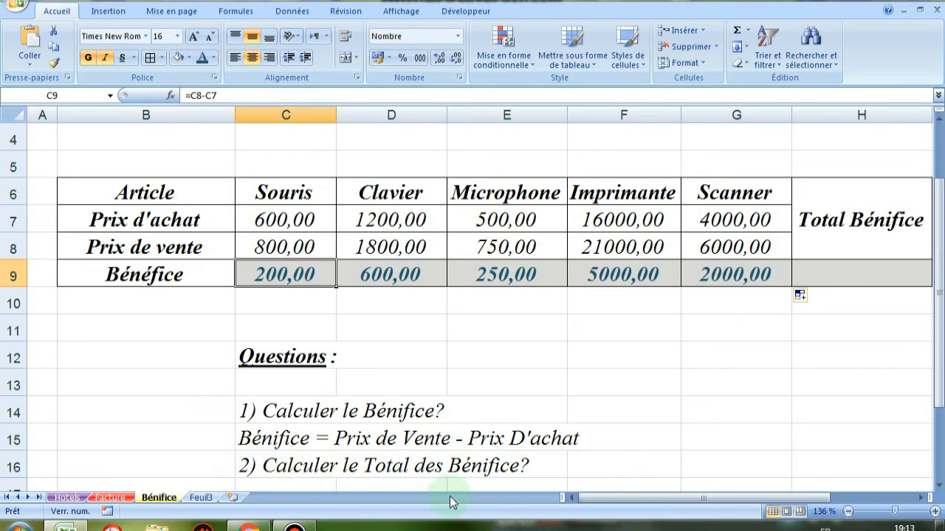
Insert the SOMME function from the Math & Trigo category into the Total Bénifice cell H9.
drag(667, 499, 733, 490)
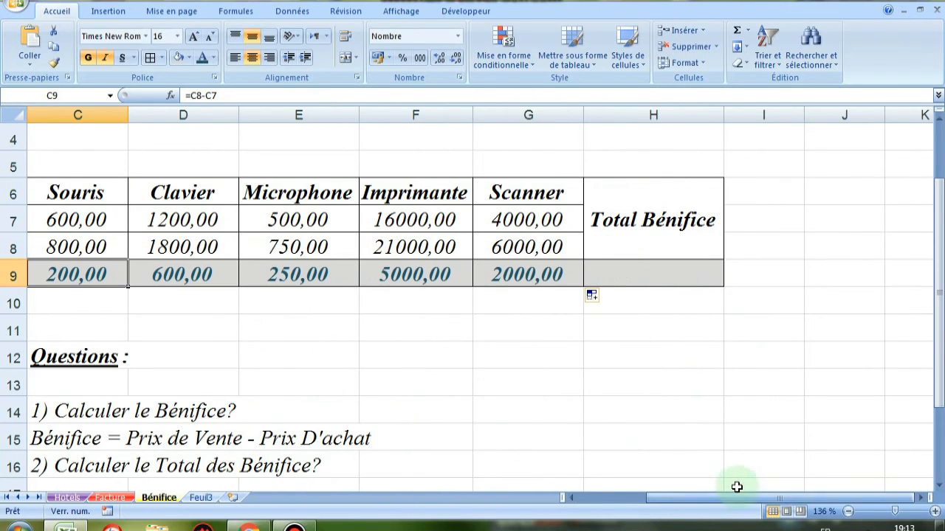
click(643, 273)
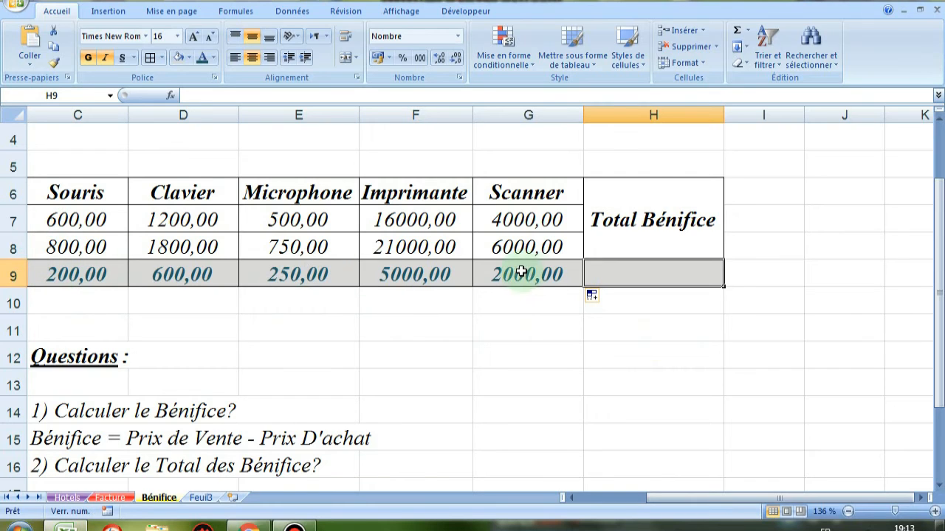
click(235, 13)
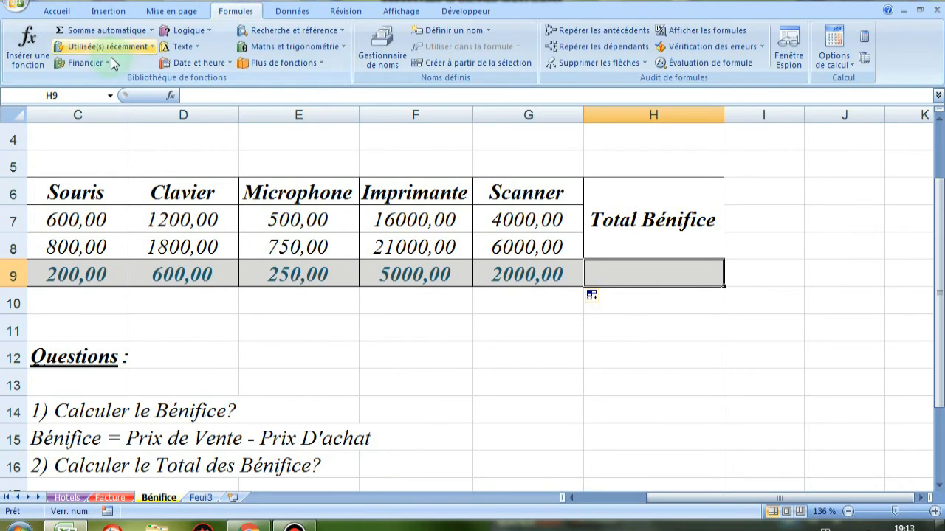
click(30, 46)
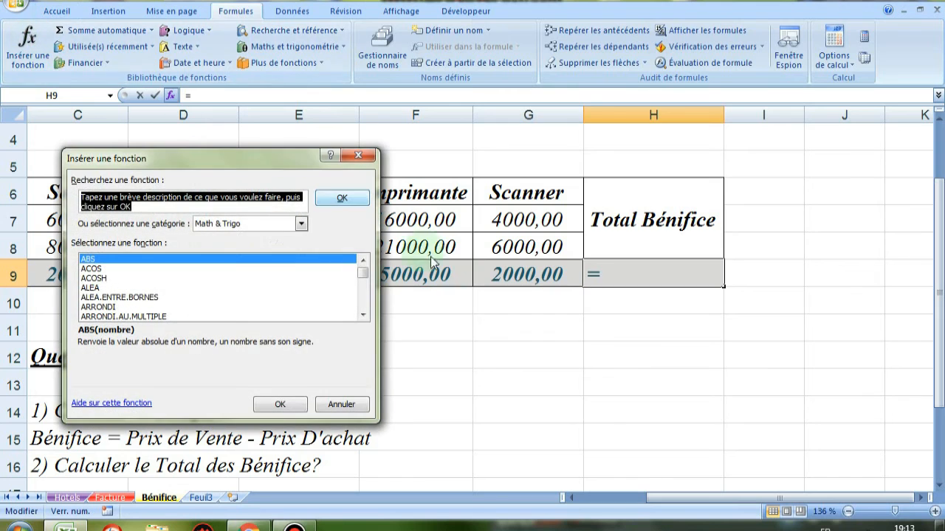
click(262, 224)
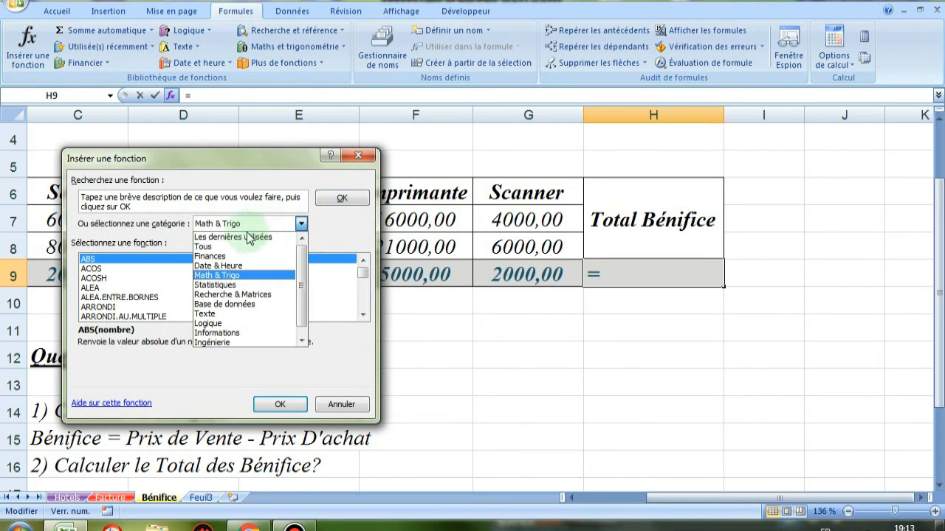
click(222, 274)
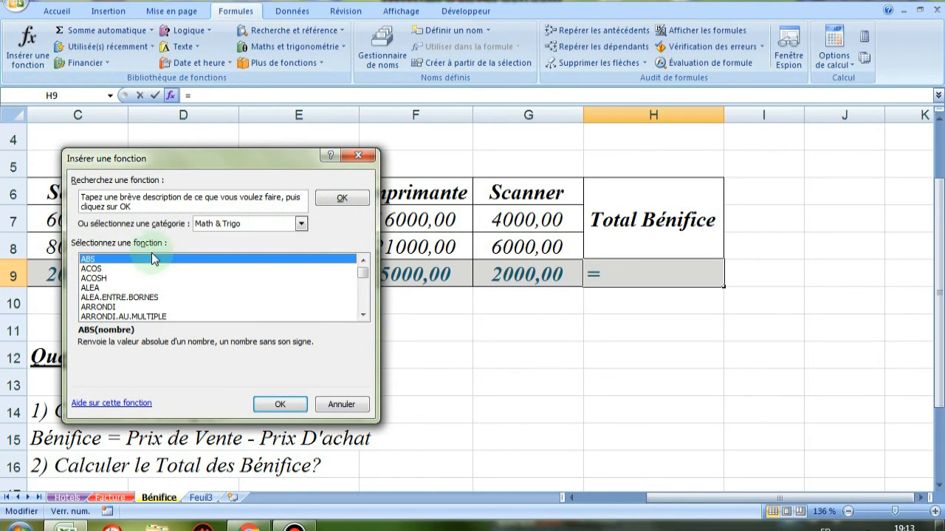
click(95, 280)
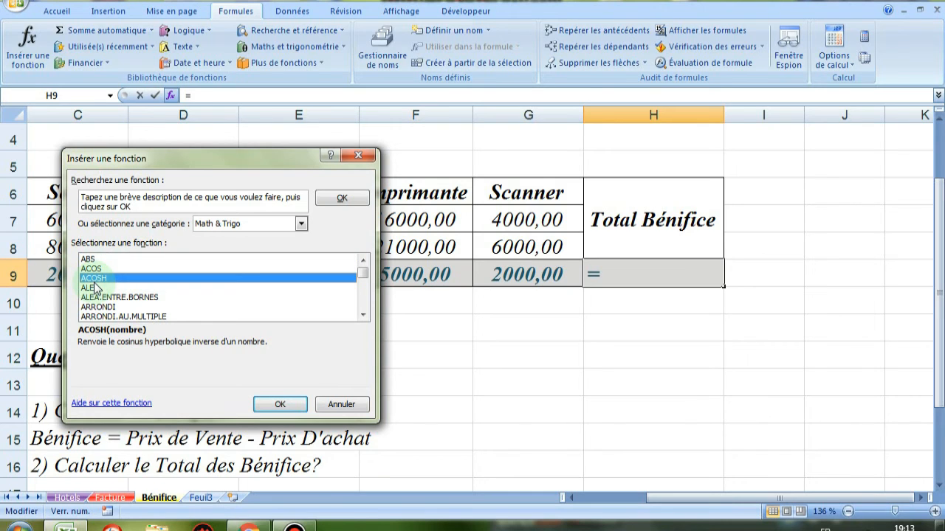
key(s)
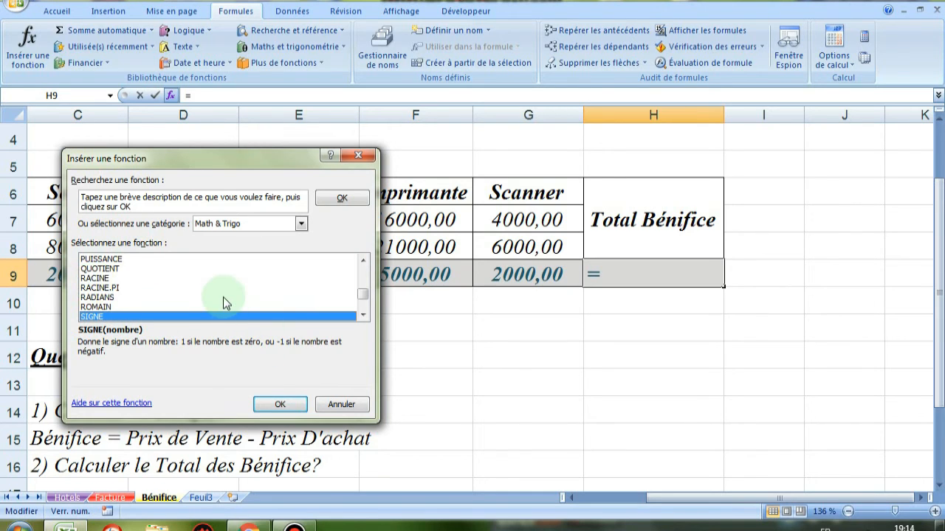
scroll(223, 297, down, 1)
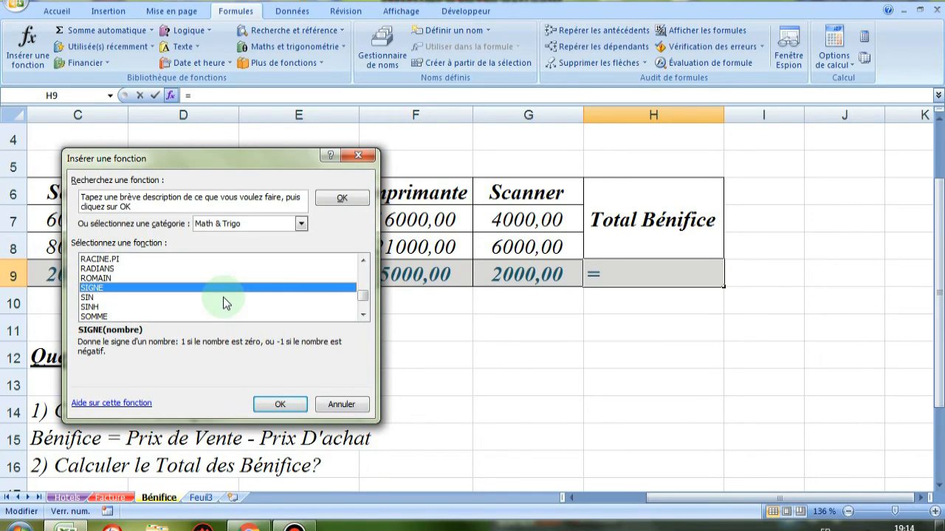
click(95, 316)
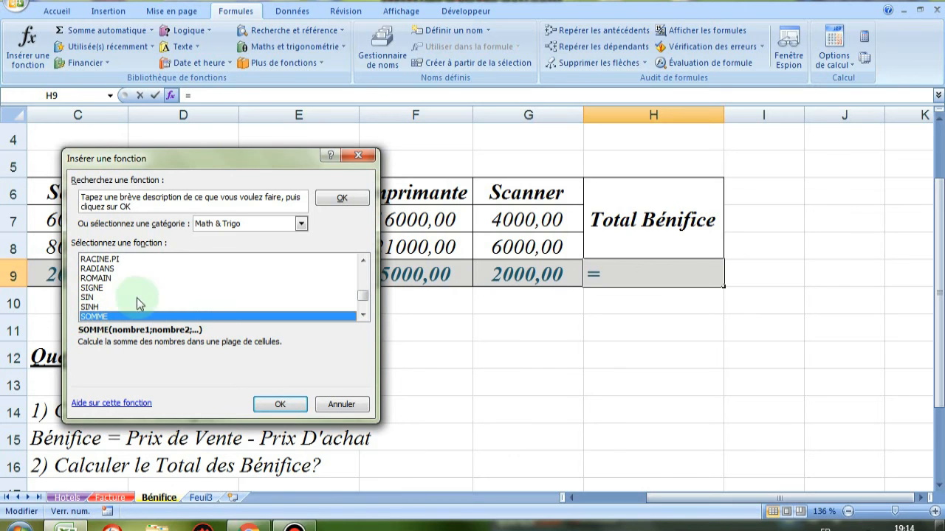
click(280, 404)
Set the first SOMME argument to the profit range C9:G9 and complete the formula in H9.
drag(294, 172, 691, 327)
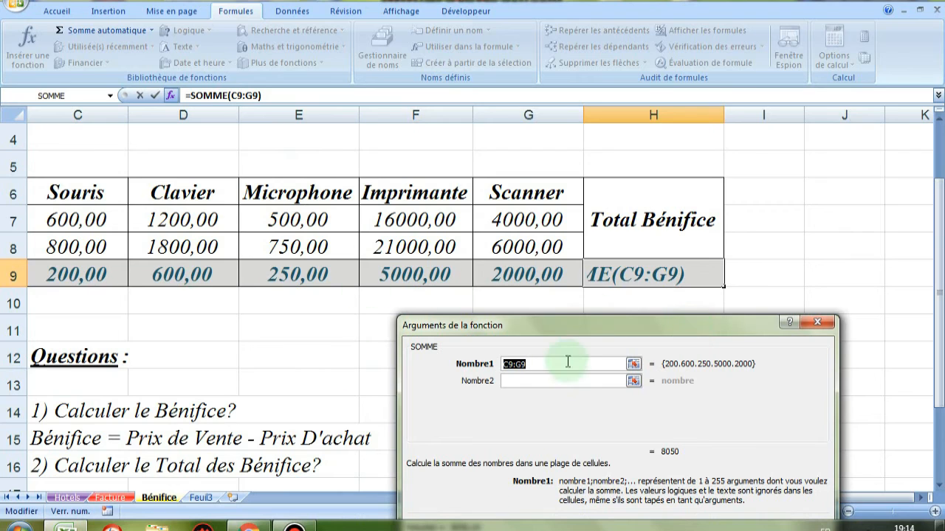
click(632, 364)
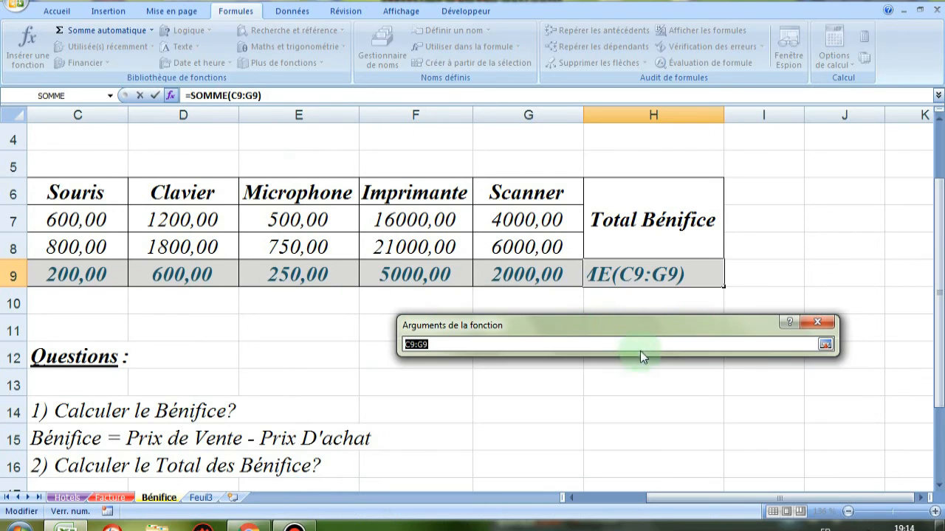
drag(644, 322, 637, 146)
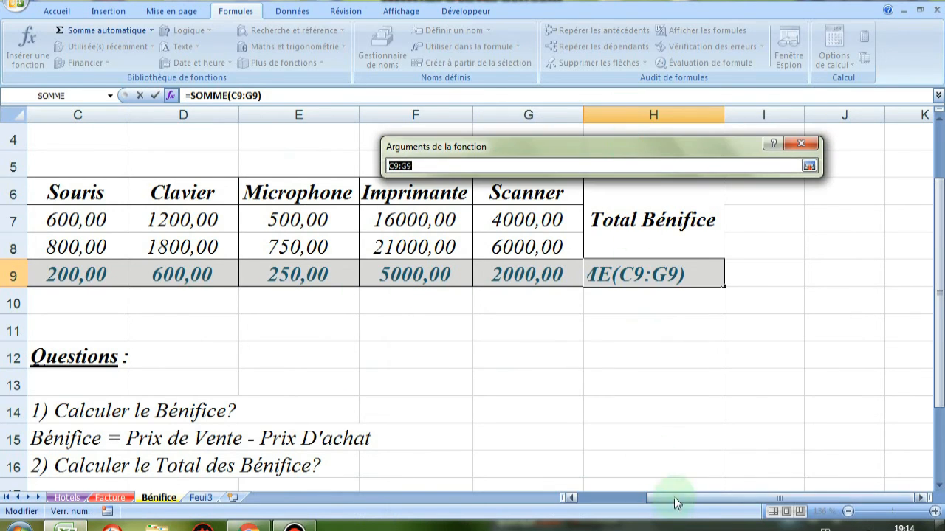
drag(674, 496, 582, 496)
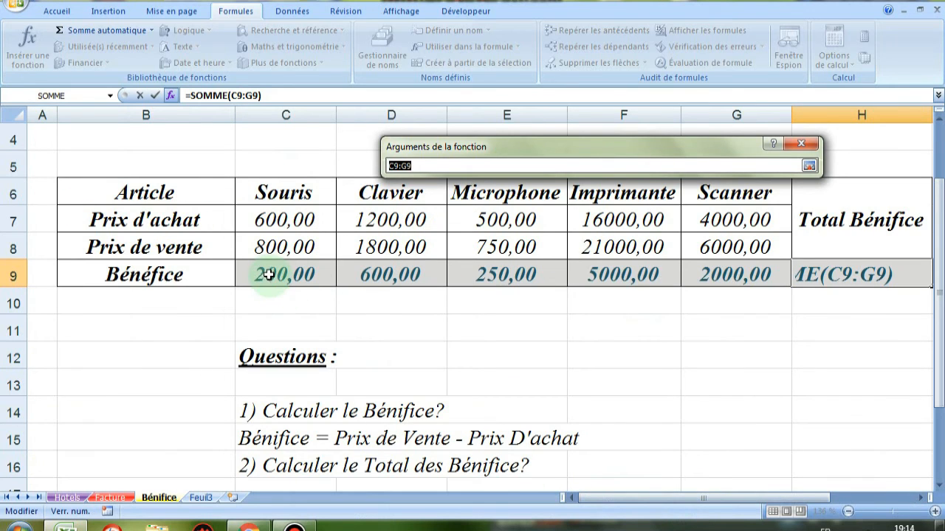
drag(260, 274, 729, 283)
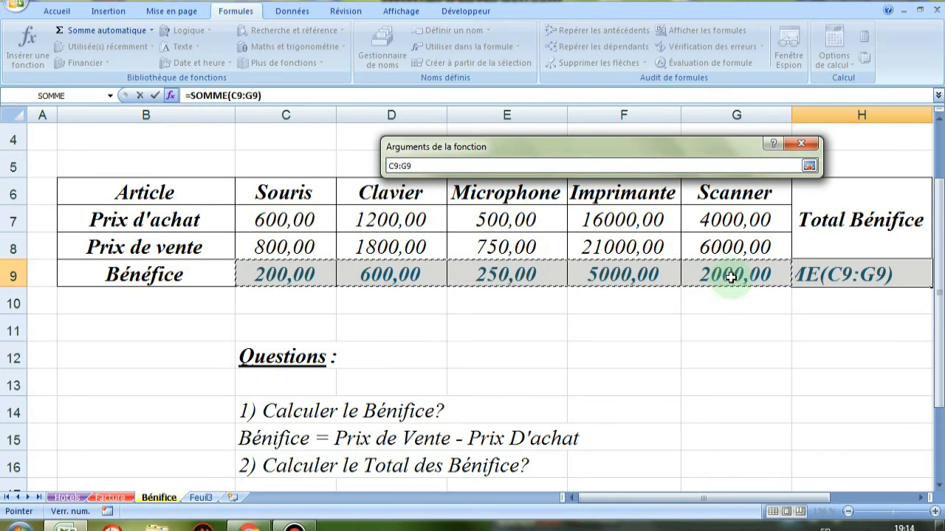
click(809, 165)
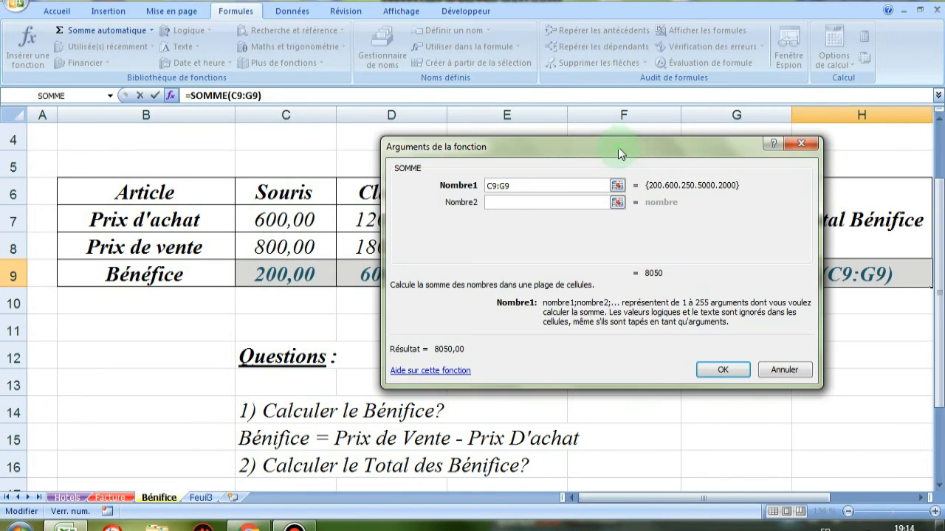
drag(618, 147, 260, 88)
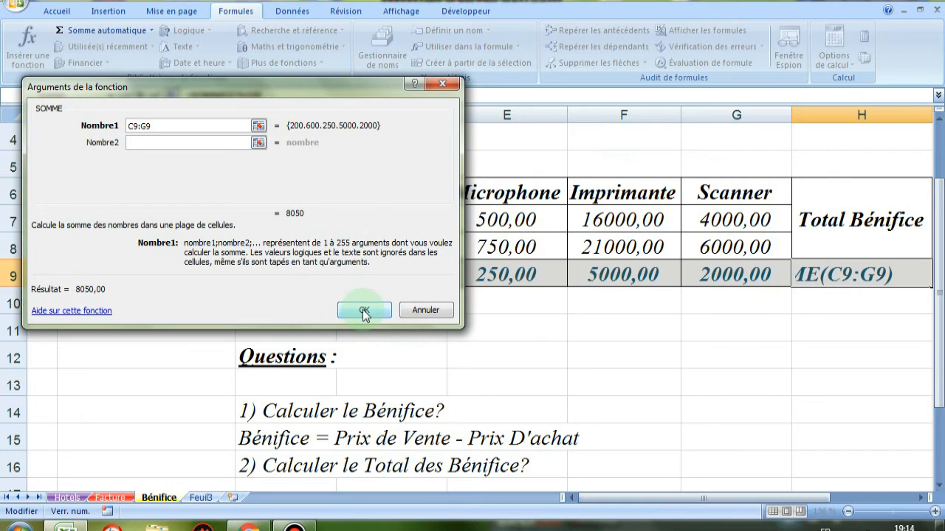
click(365, 311)
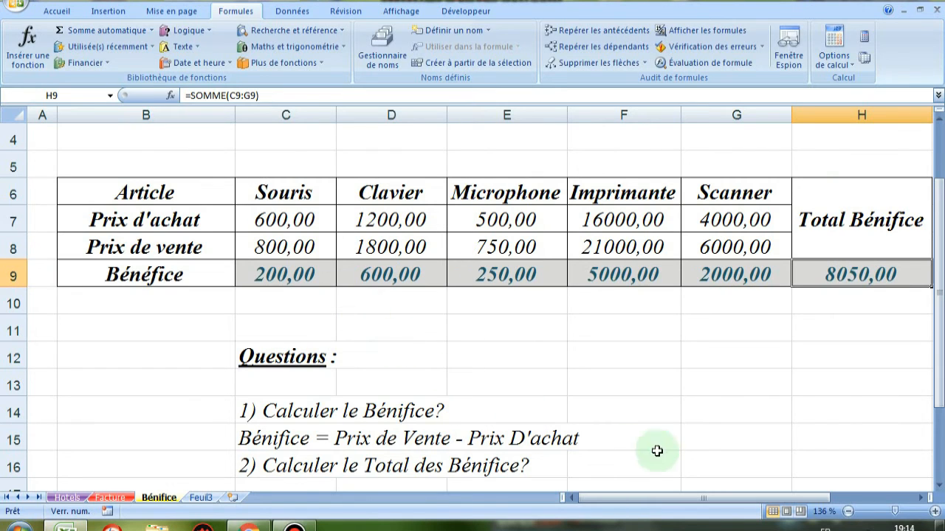
Review the completed Bénifice table and questions, check the Hotels and Facture sheets, and return to Bénifice.
drag(684, 498, 738, 495)
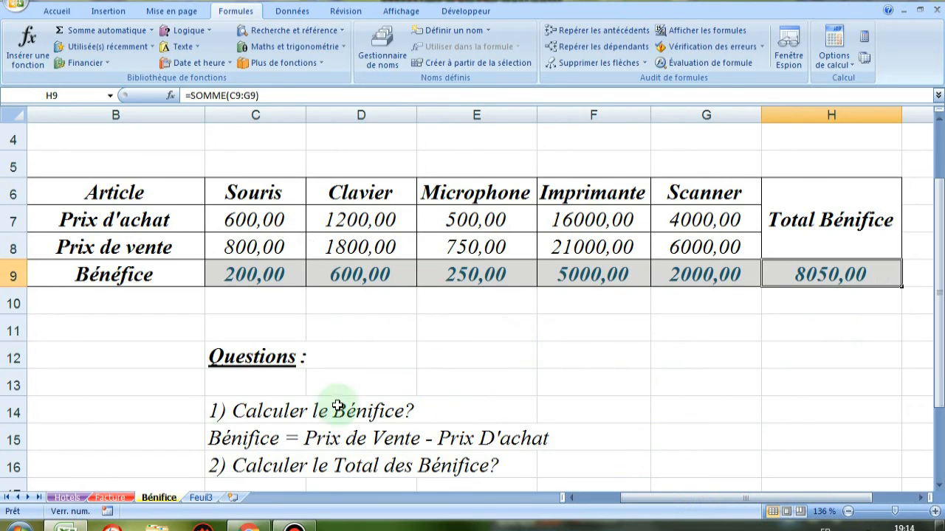
scroll(369, 384, down, 2)
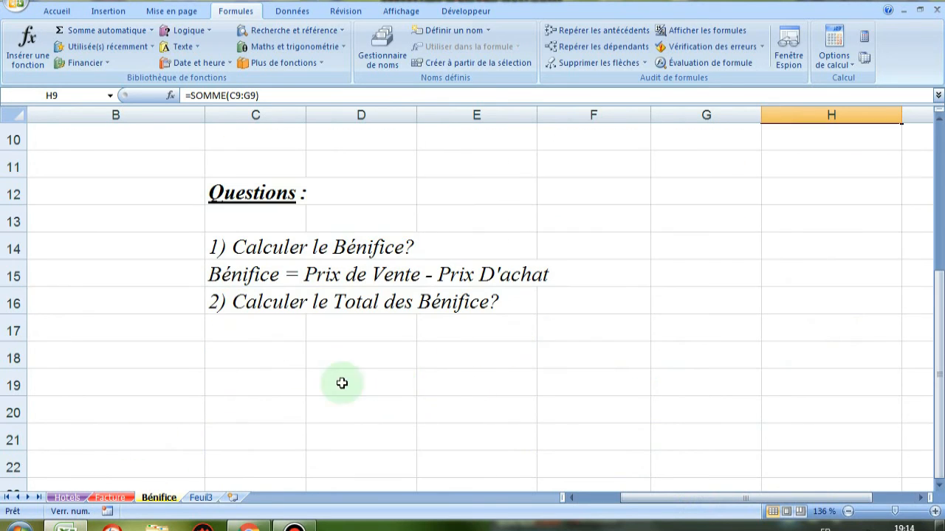
scroll(373, 437, up, 1)
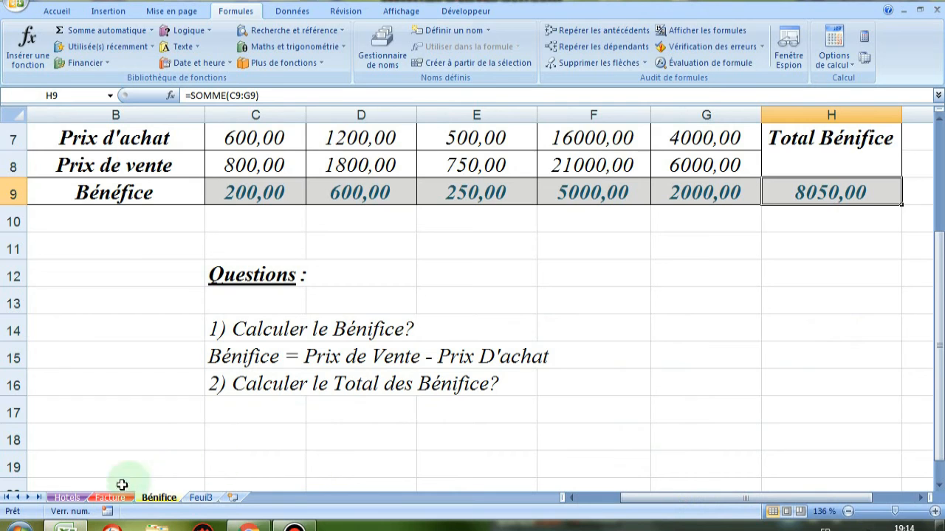
click(68, 499)
click(110, 498)
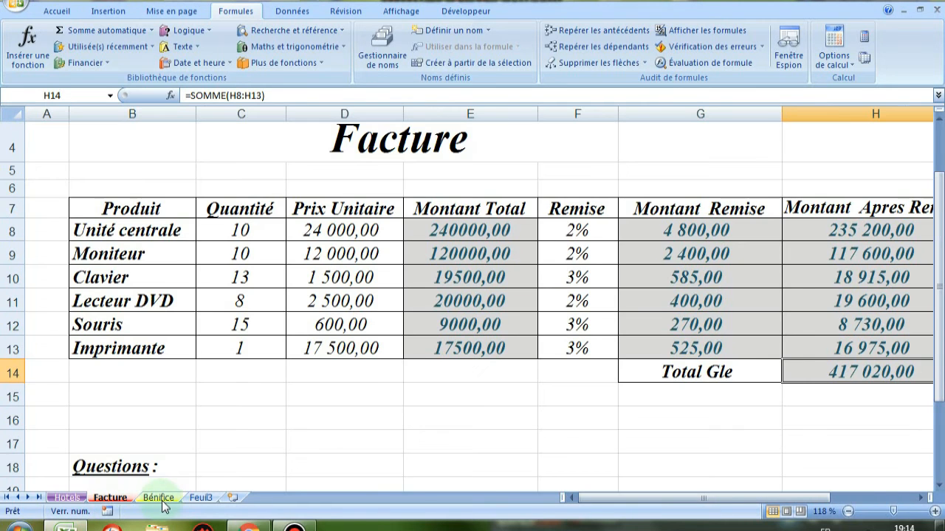
click(67, 499)
click(111, 499)
click(158, 498)
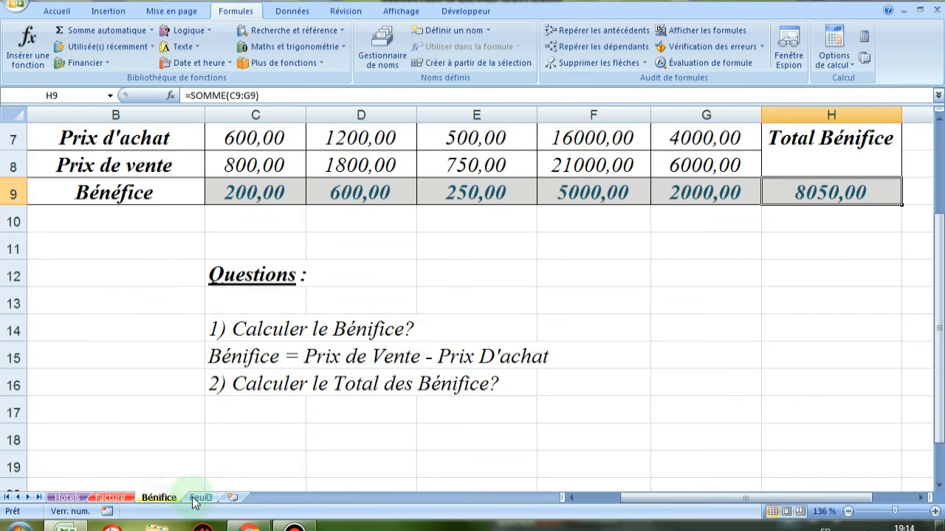